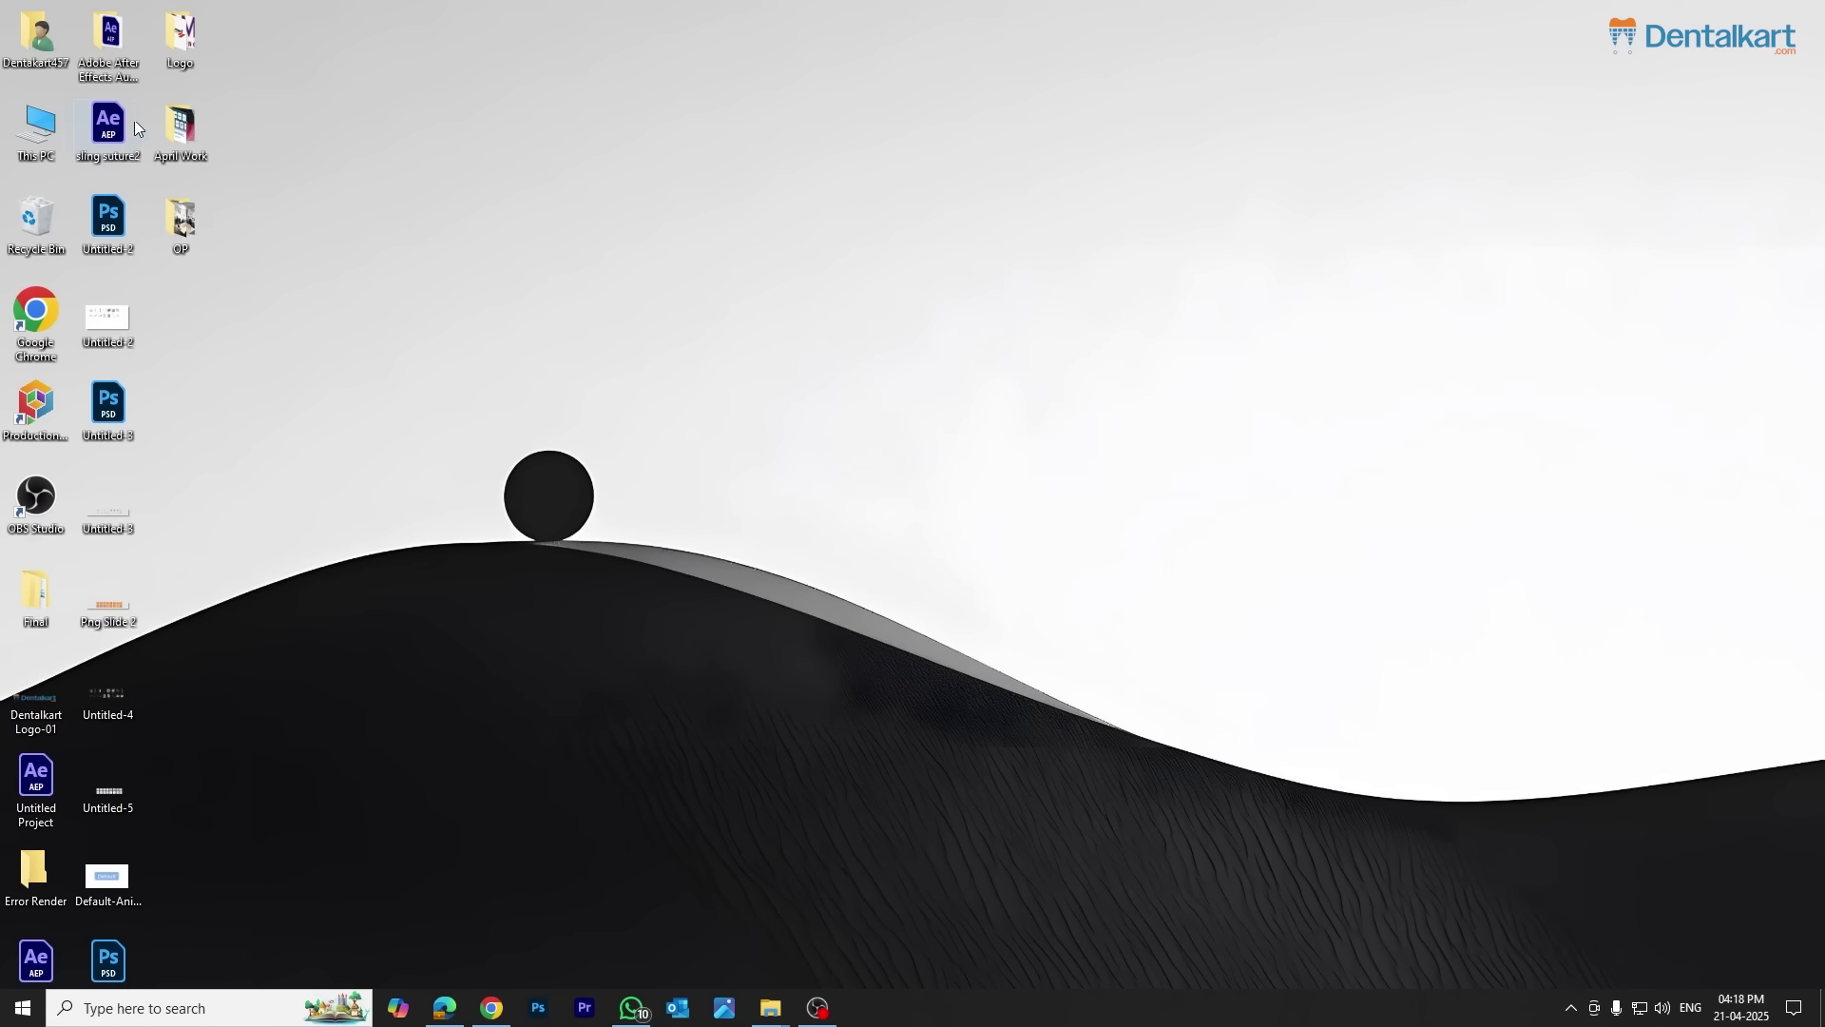
# Launch the Ai-Dental installer from USB Drive (E:) in This PC
pyautogui.doubleClick(15, 143)
pyautogui.click(93, 719)
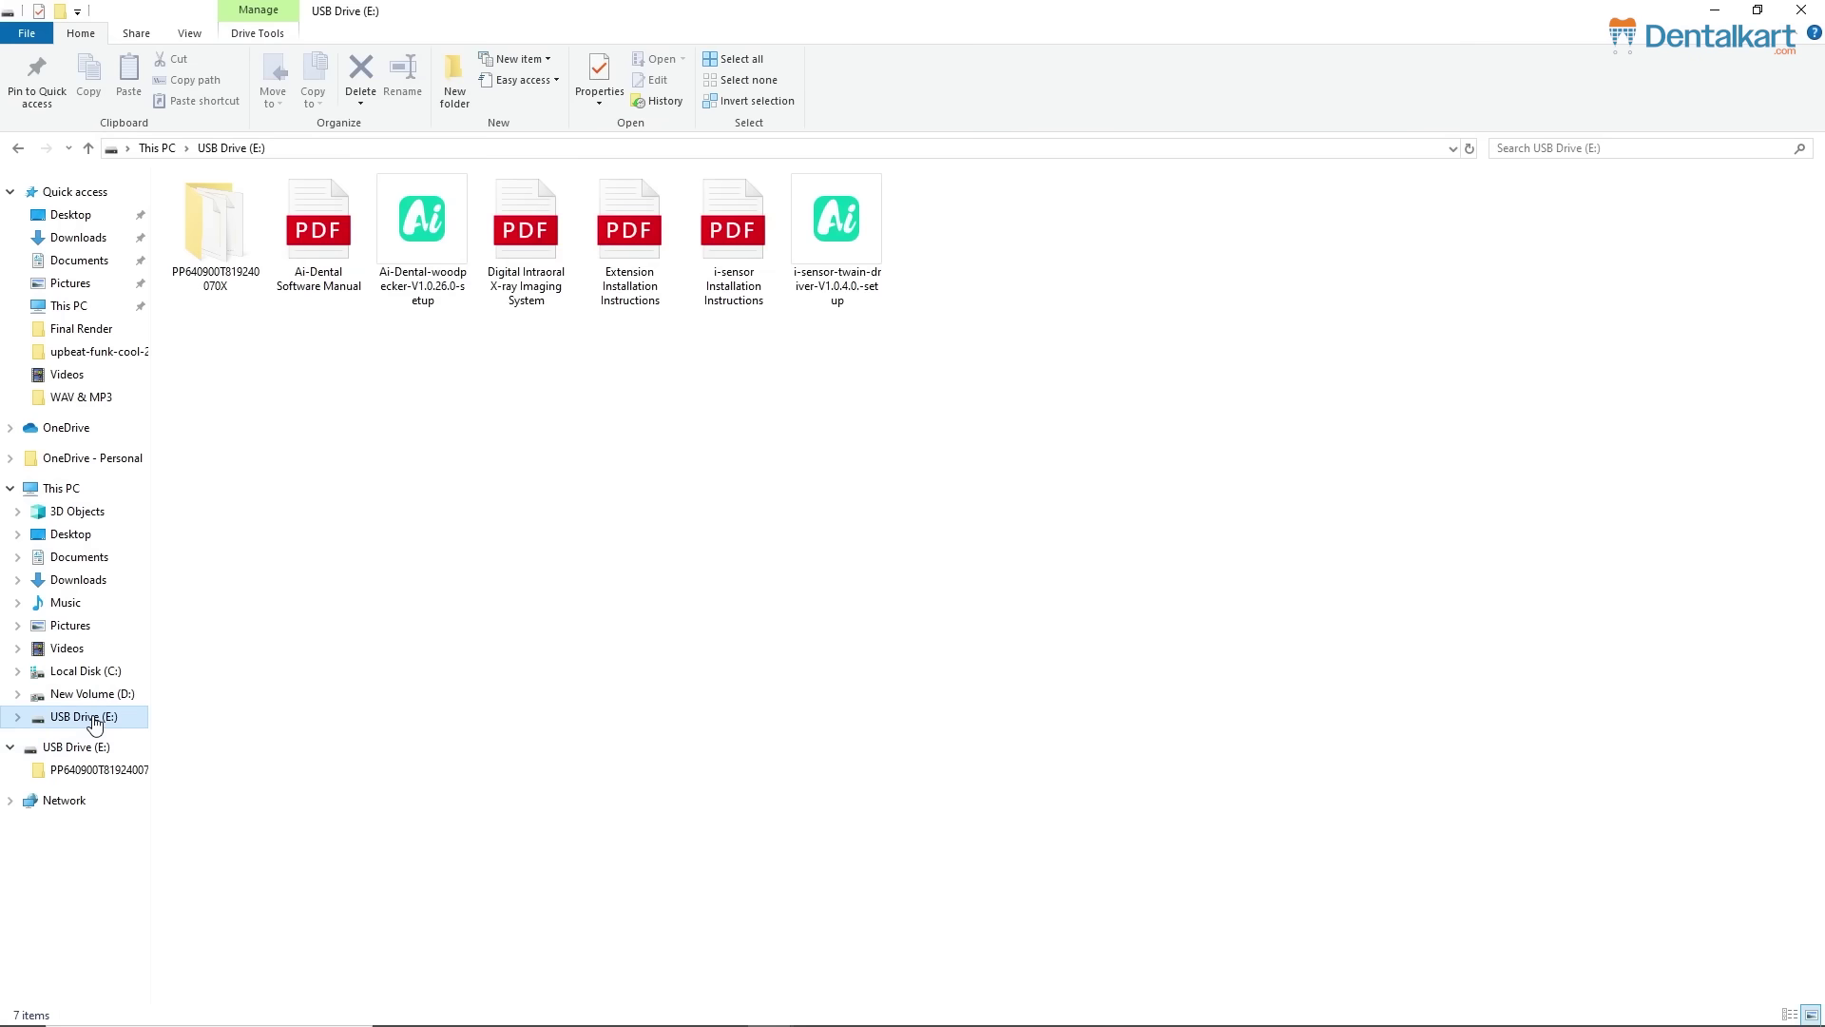
pyautogui.click(425, 246)
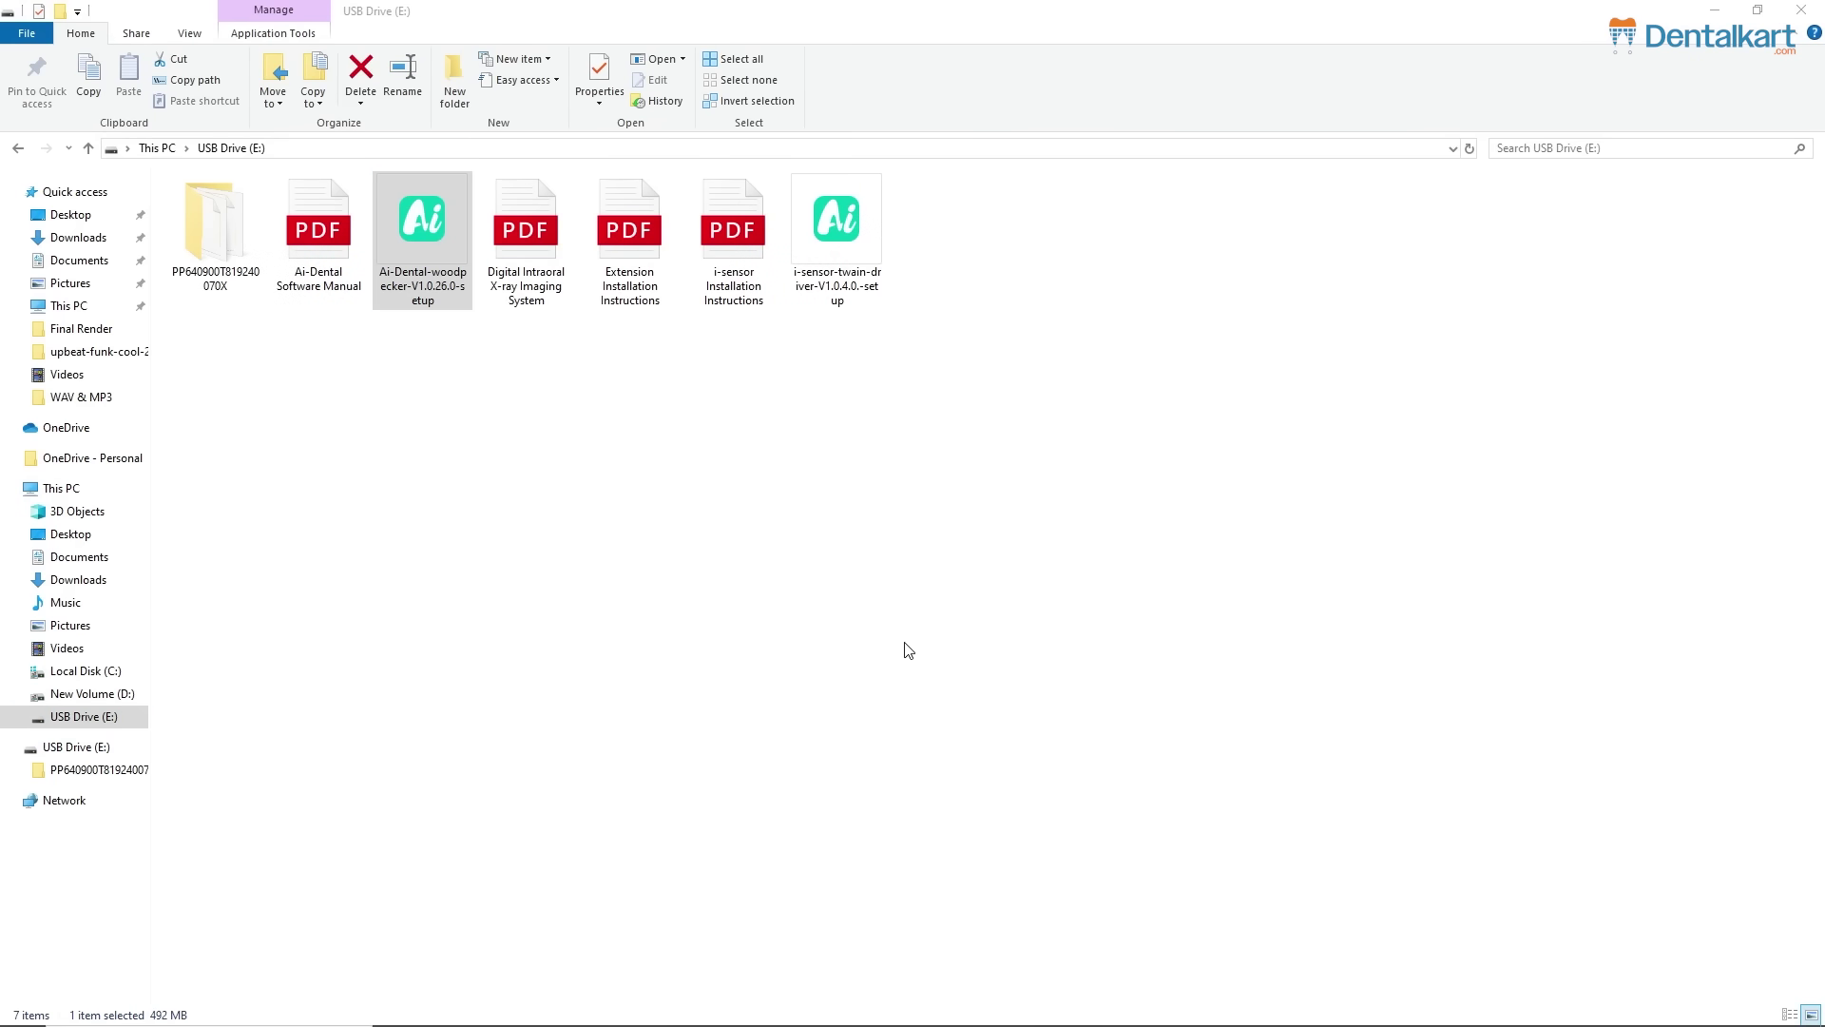
# Install Ai-Dental V1.0.26.0 into C:\Ai-Dental with a desktop shortcut, then launch the server
pyautogui.click(958, 571)
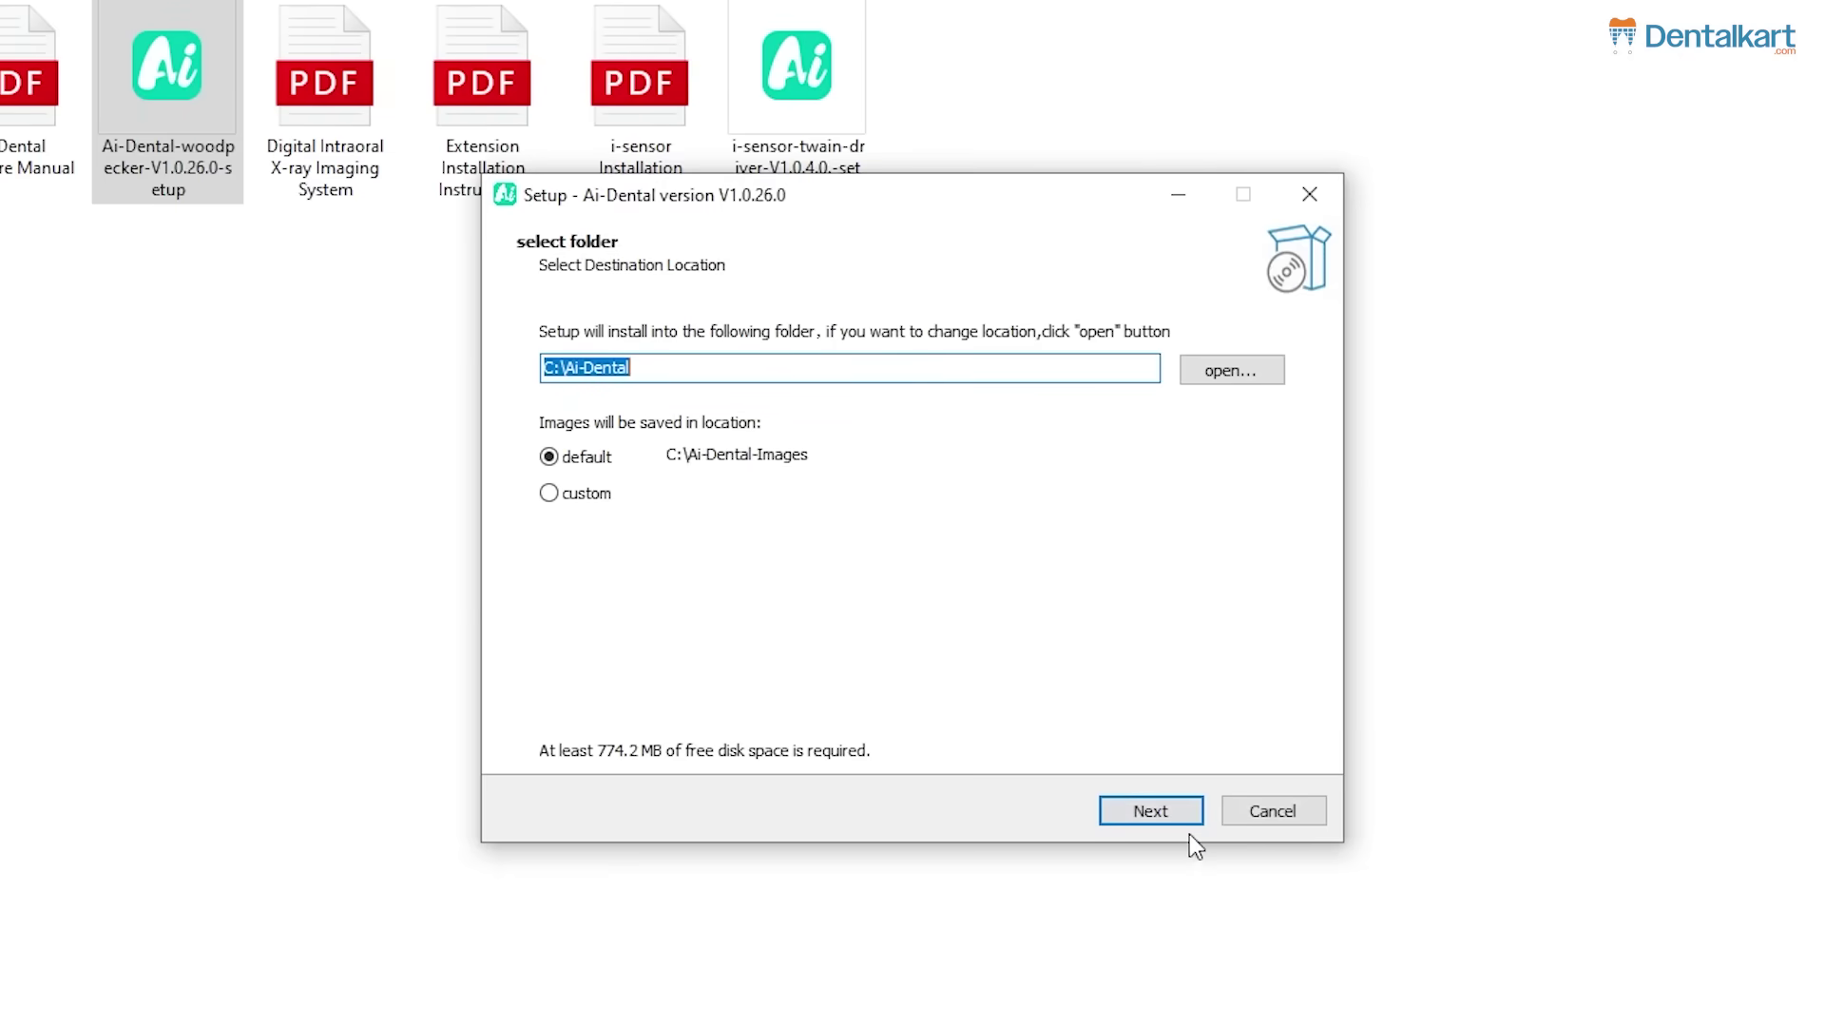
pyautogui.click(1173, 808)
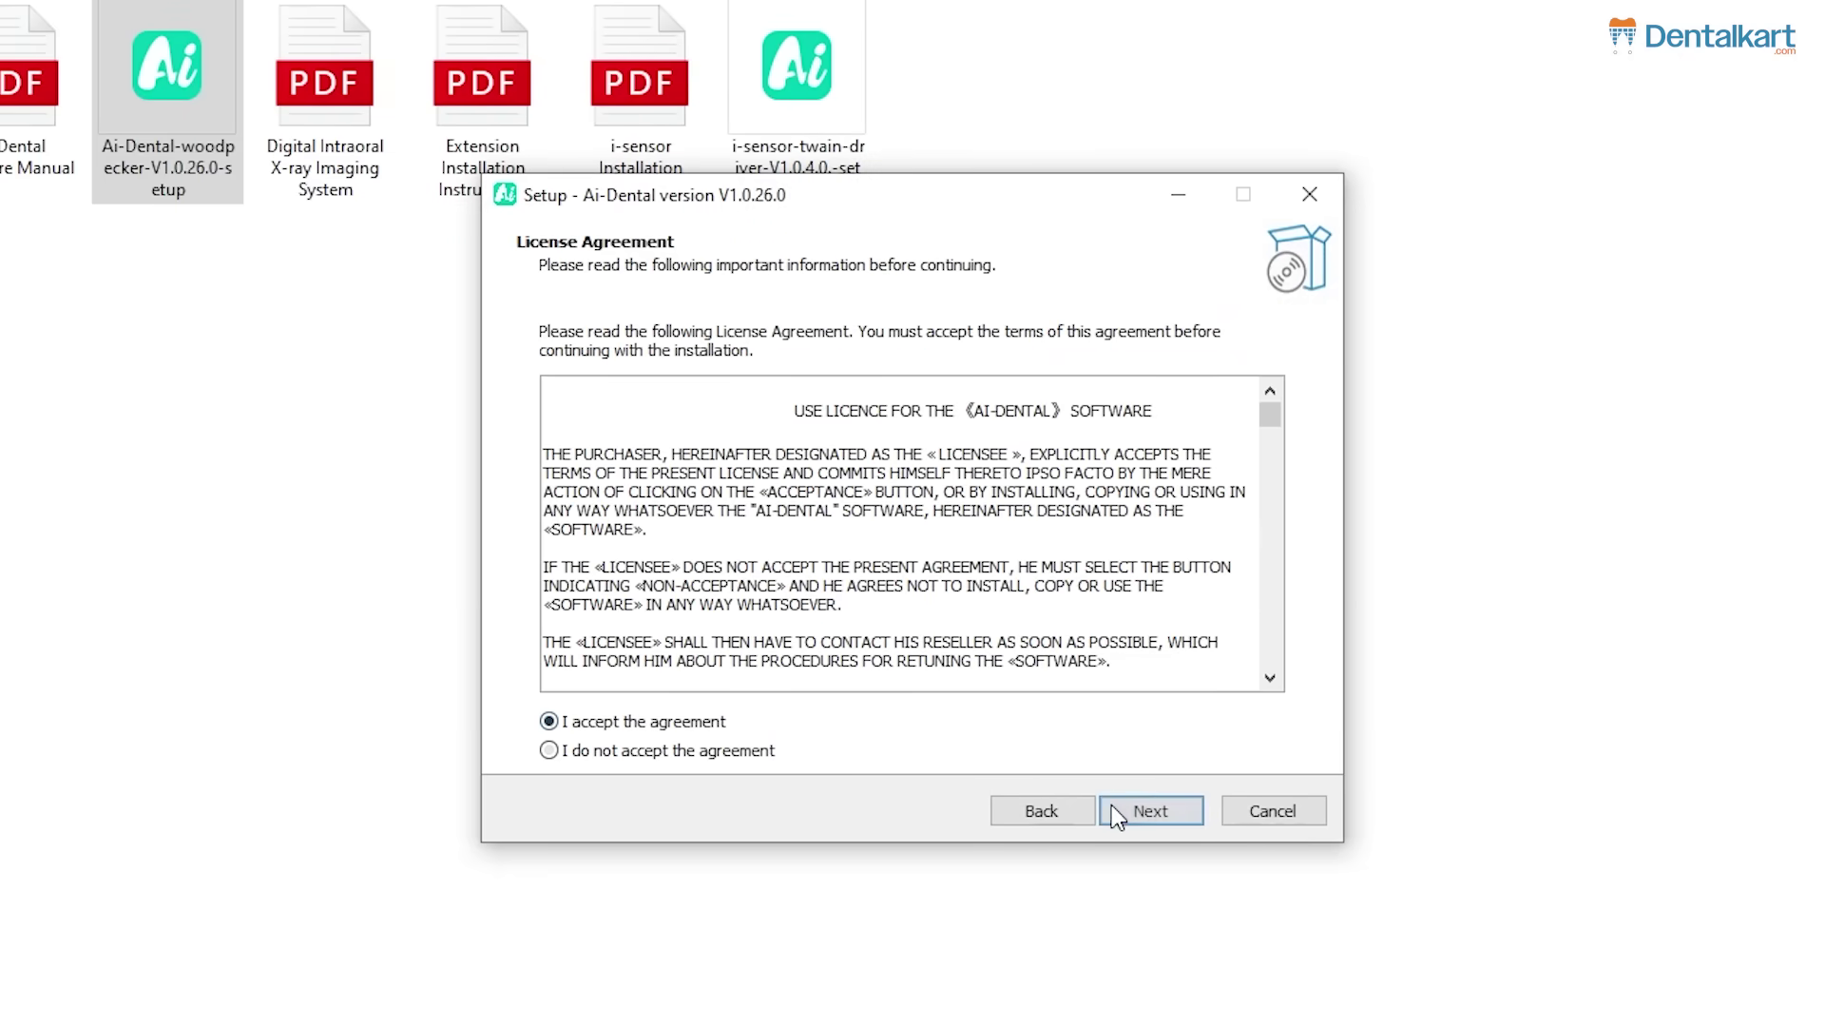
pyautogui.click(1114, 810)
pyautogui.click(1124, 810)
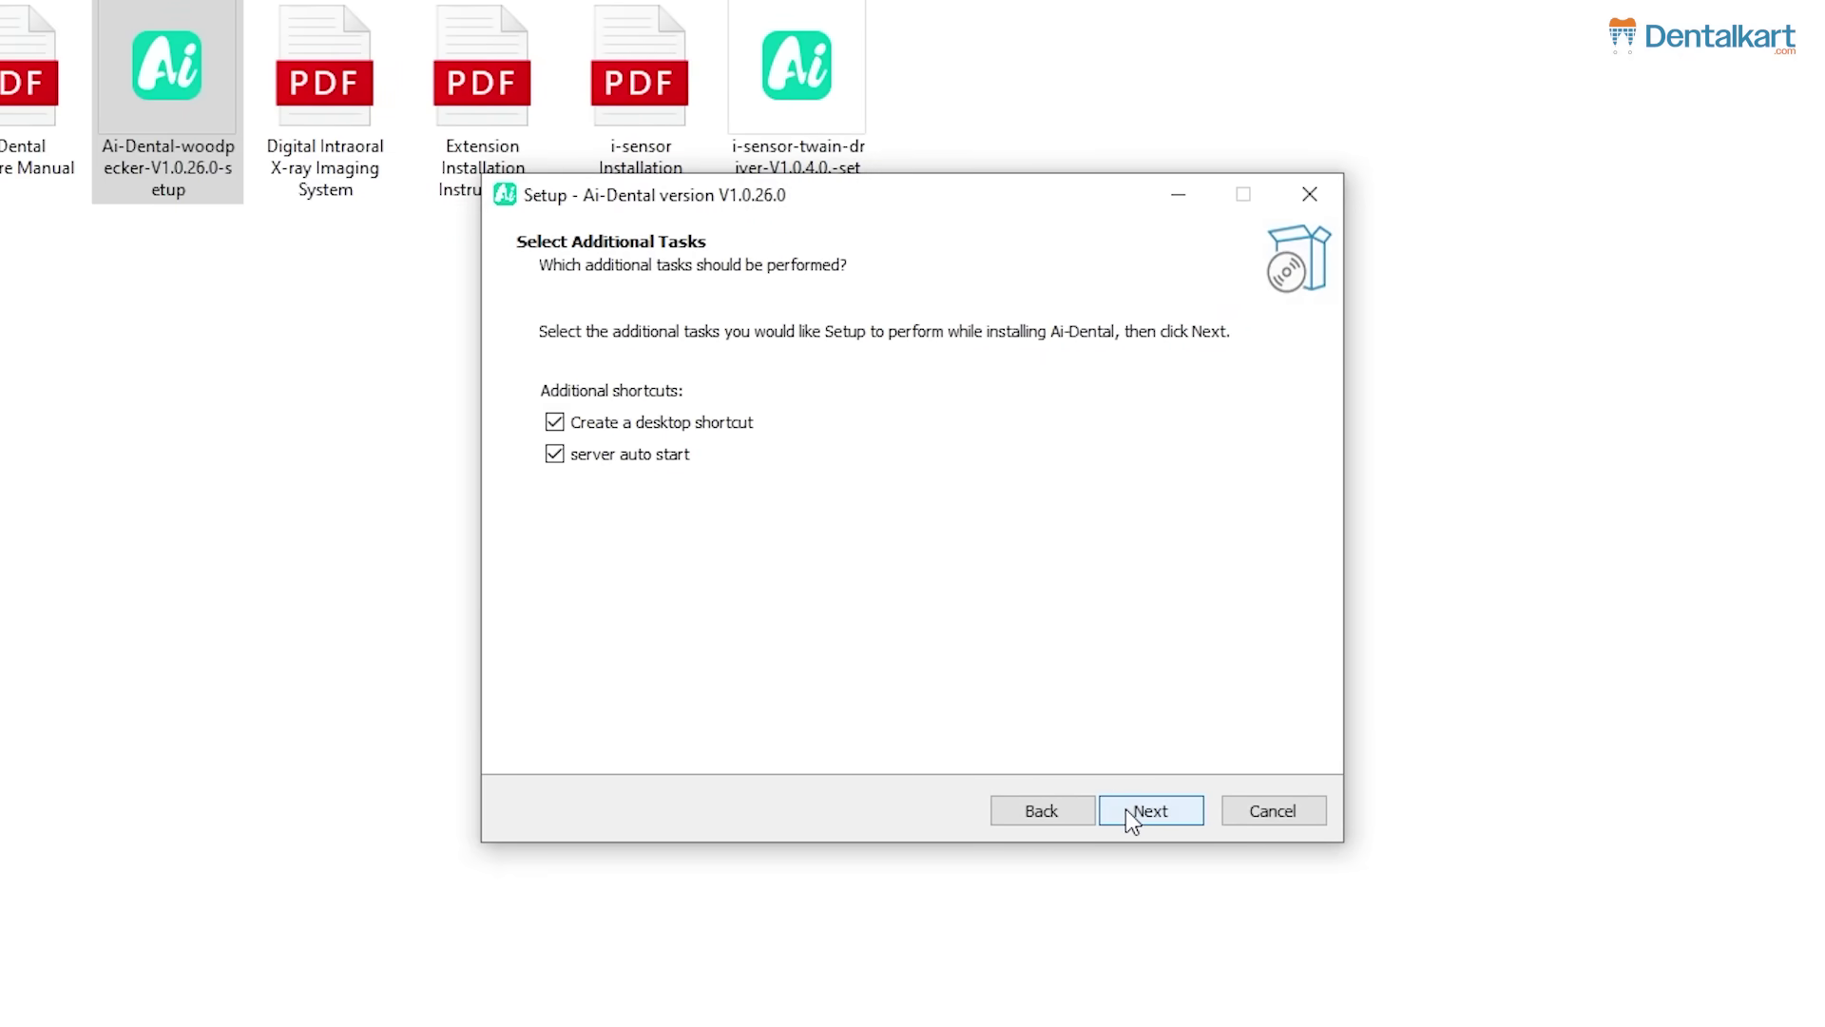
pyautogui.click(1125, 808)
pyautogui.click(1126, 808)
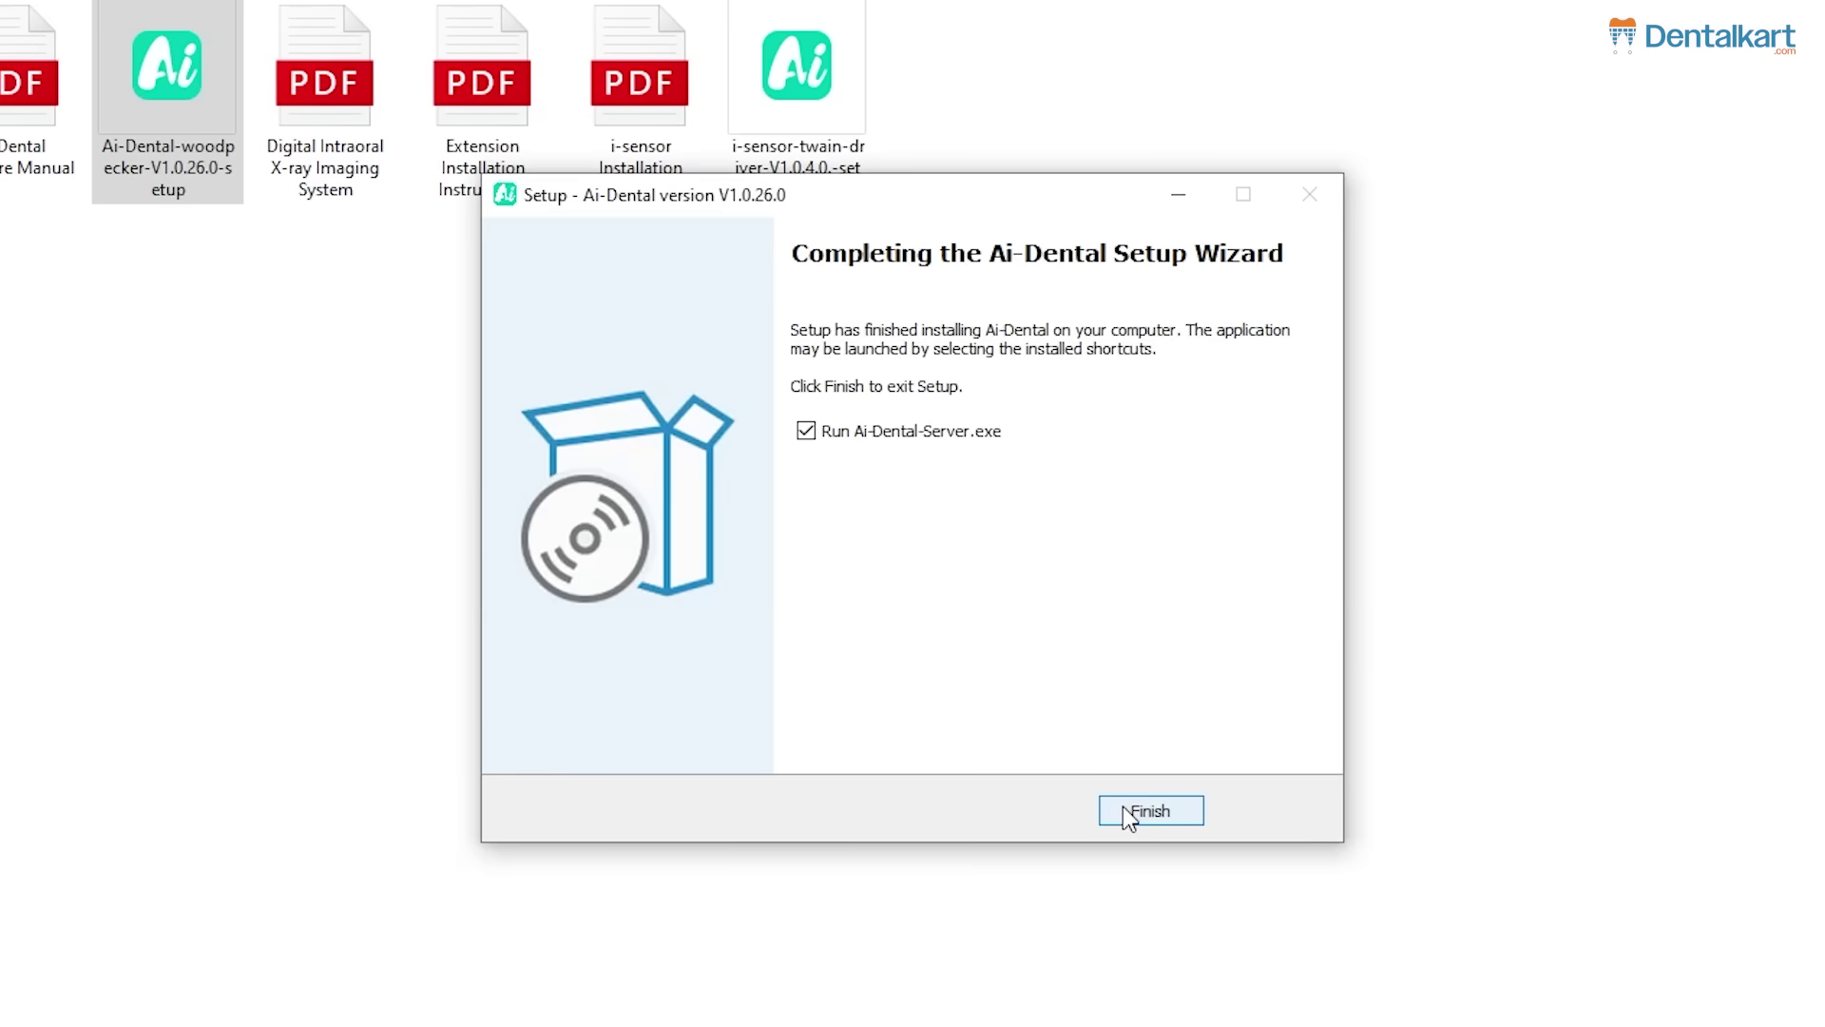
pyautogui.click(1076, 715)
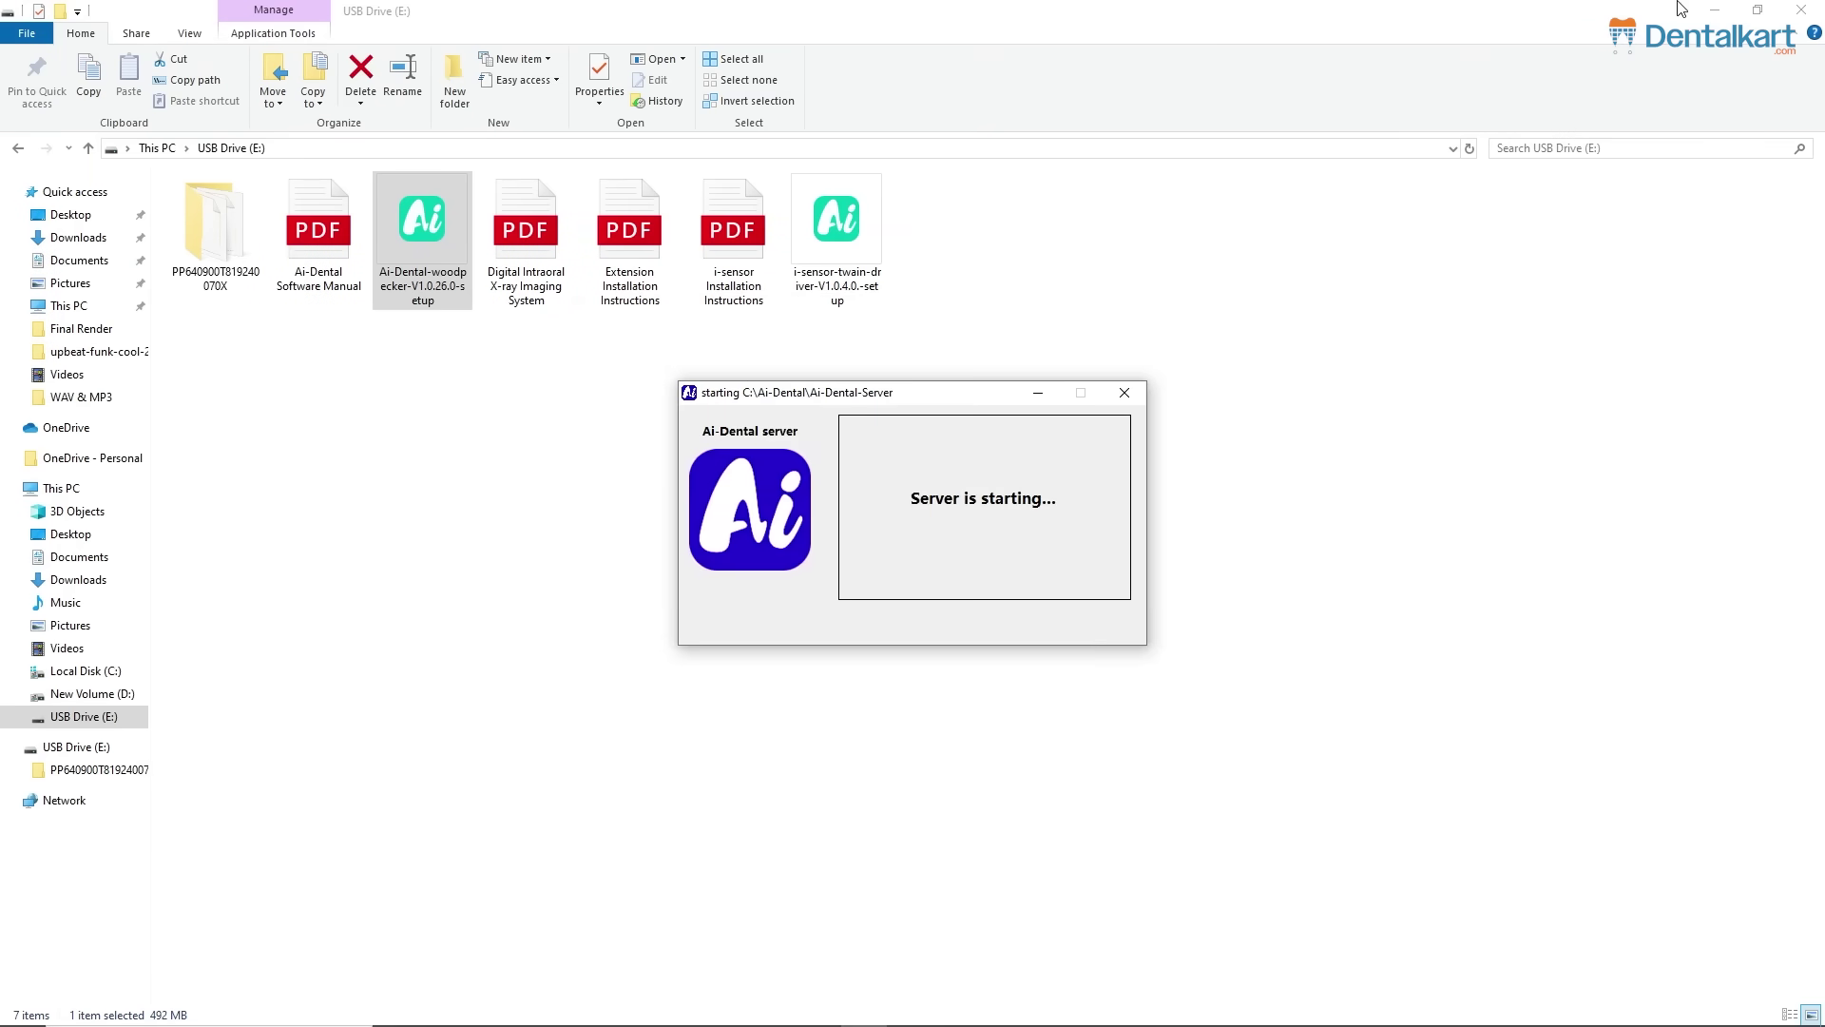
# Minimize Explorer and the server window, refresh the desktop, and bring up administrator registration
pyautogui.click(1714, 13)
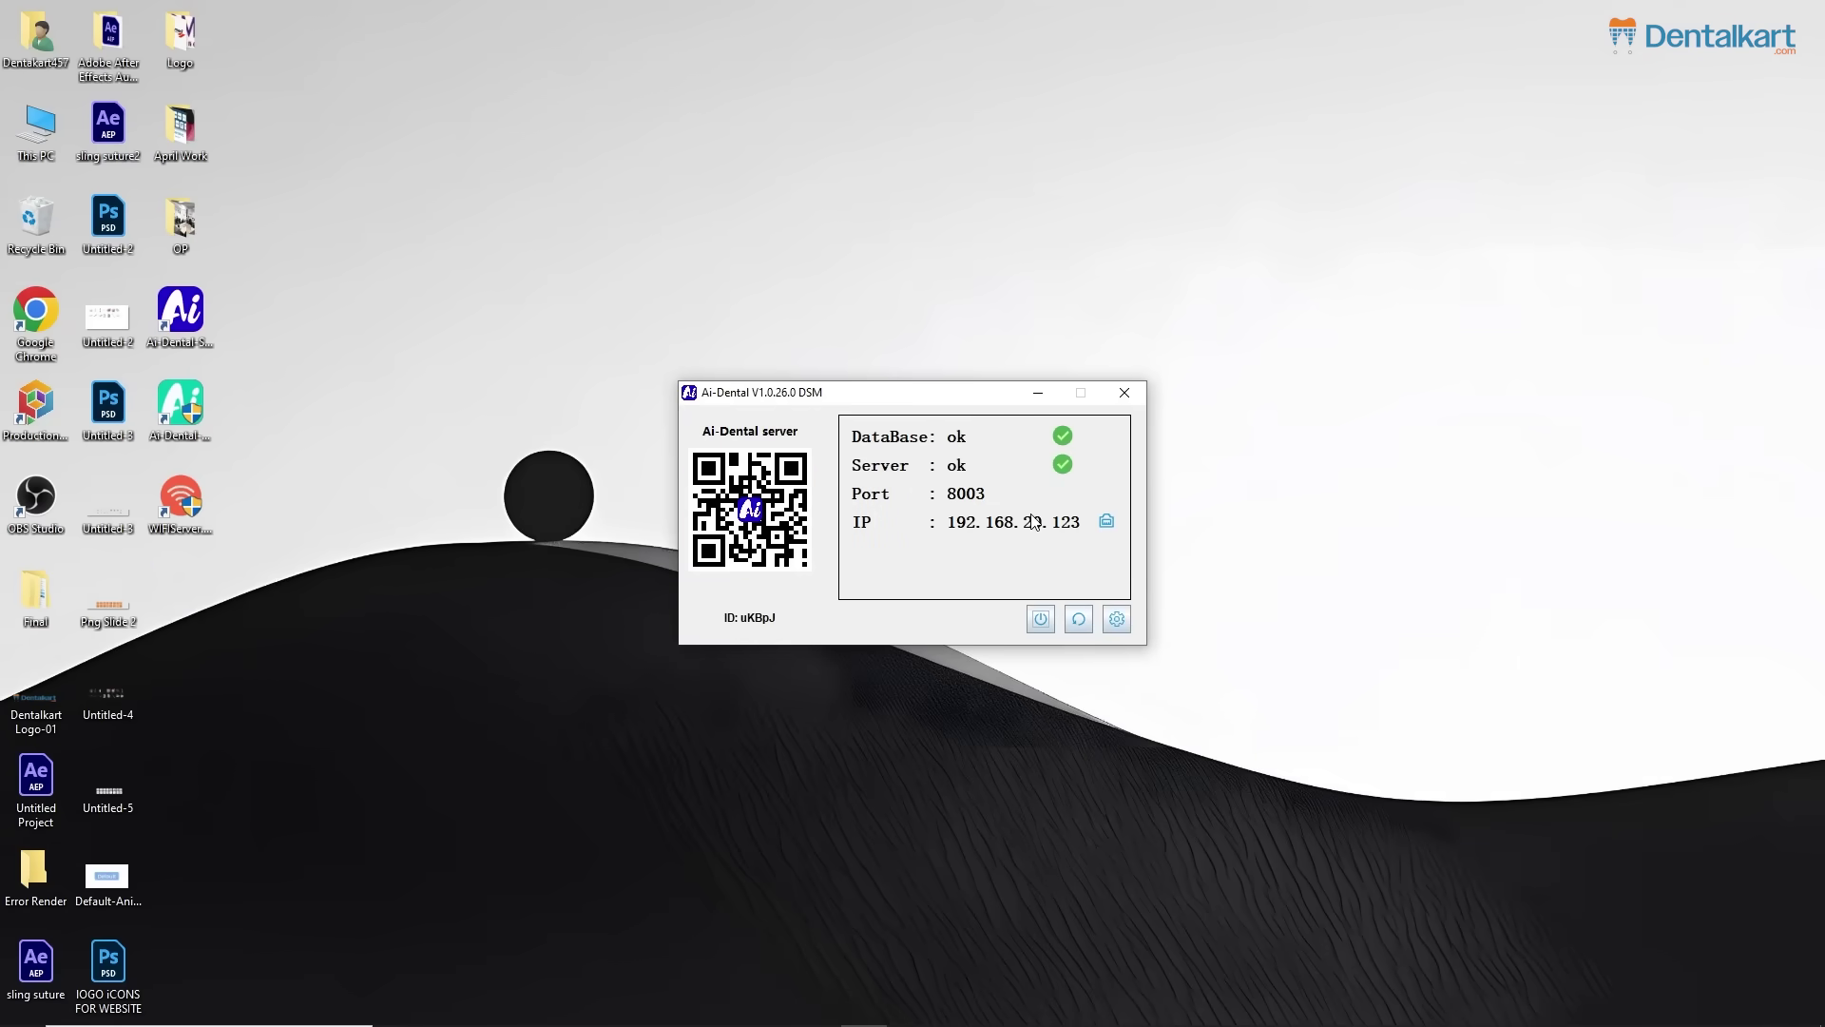
pyautogui.click(1039, 392)
pyautogui.rightClick(846, 395)
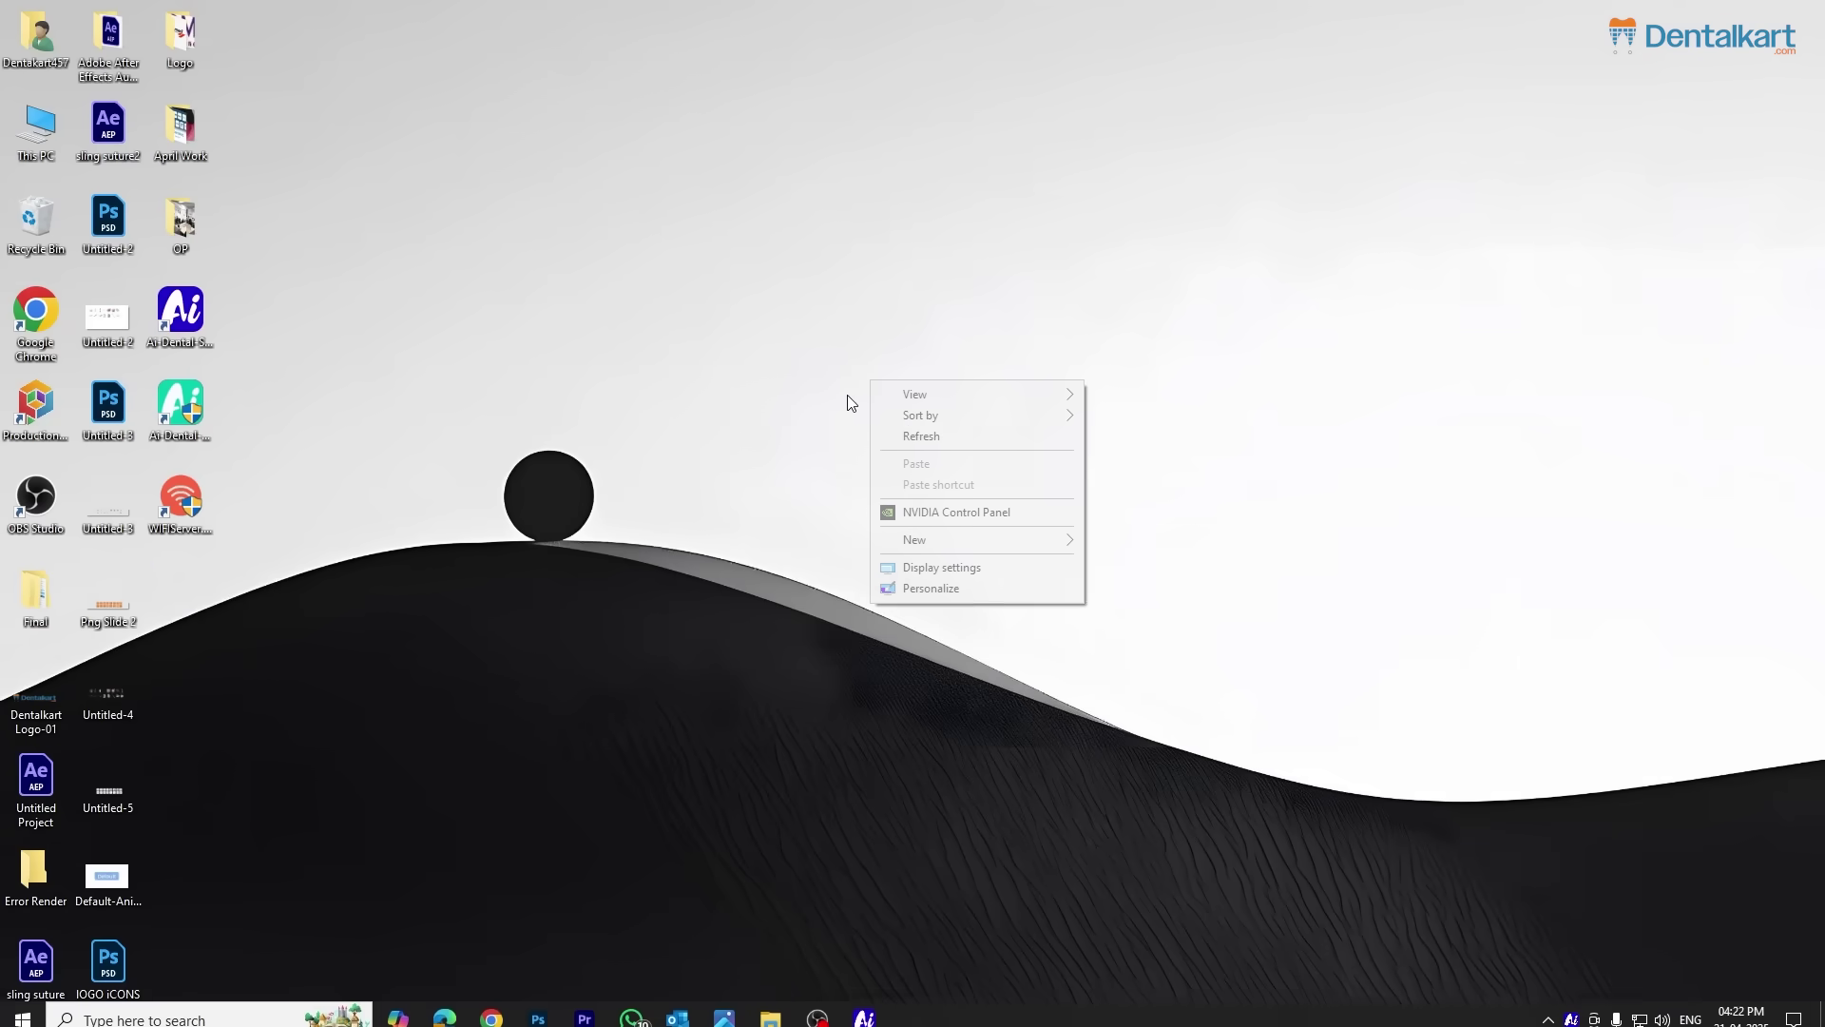
pyautogui.click(914, 435)
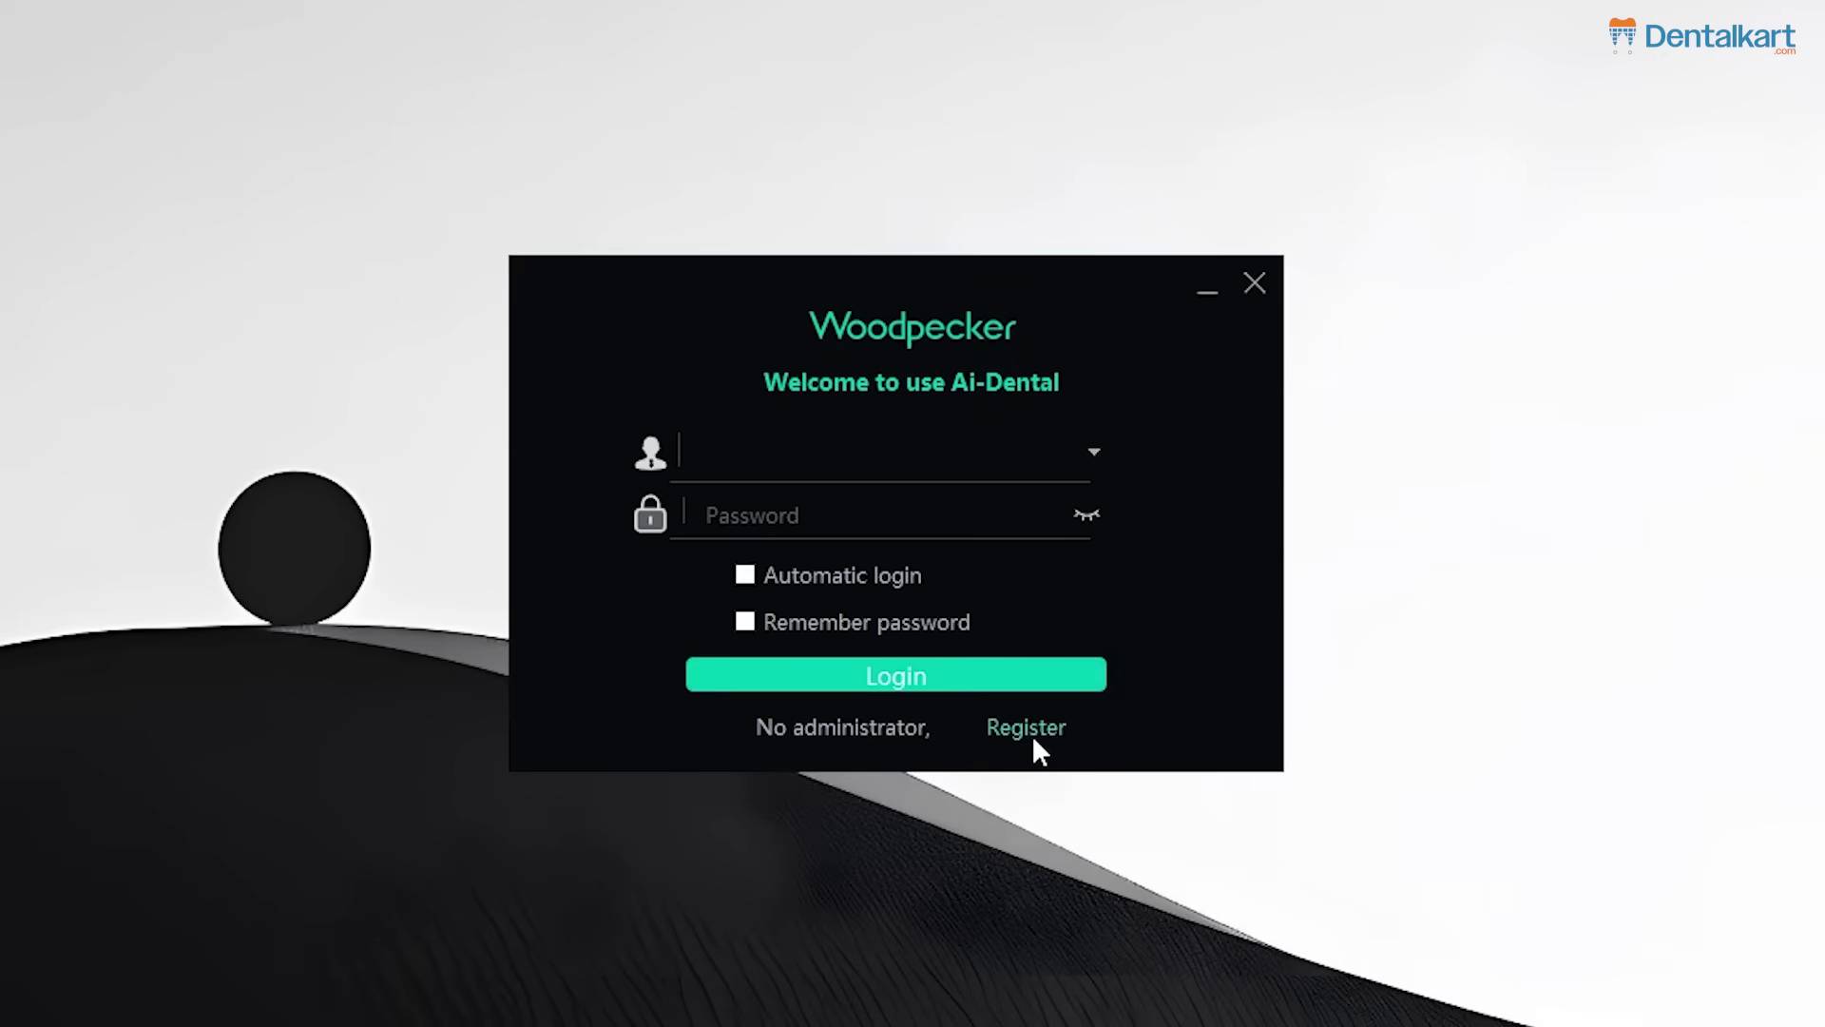
pyautogui.click(1031, 734)
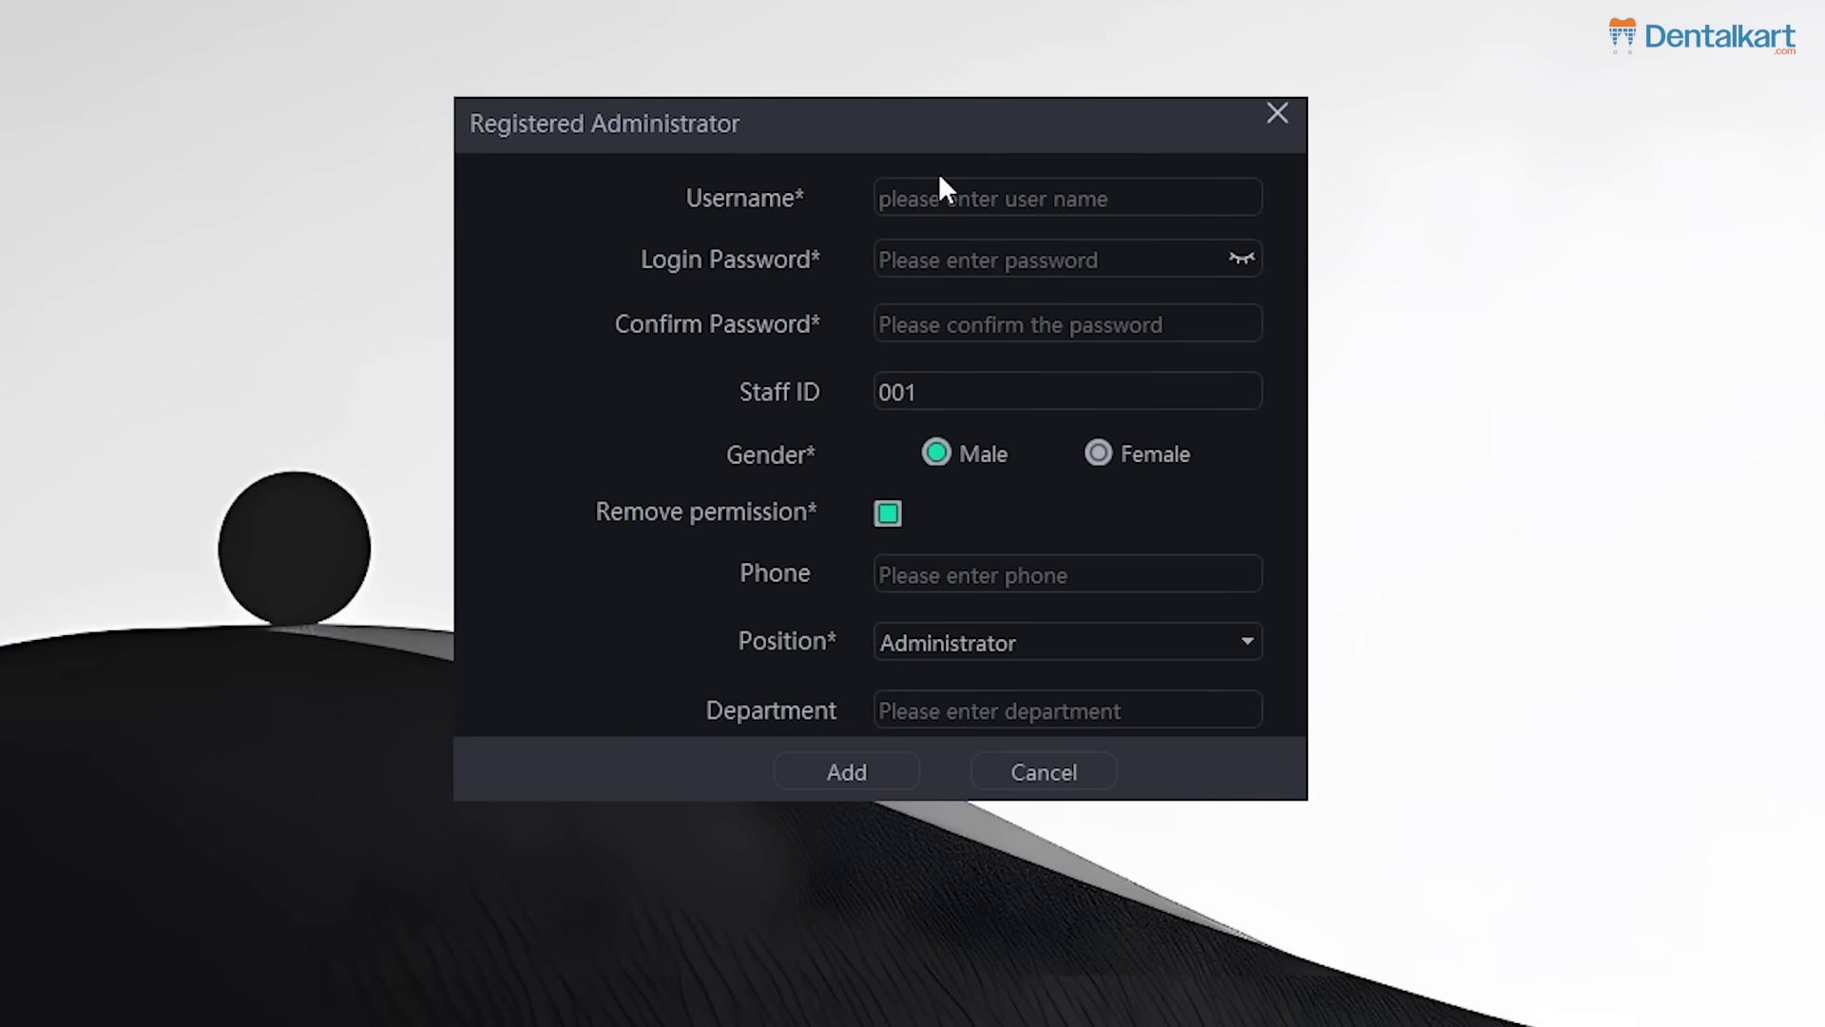
# Register administrator 'dental' with a password, its confirmation and the Administrator position
pyautogui.click(927, 247)
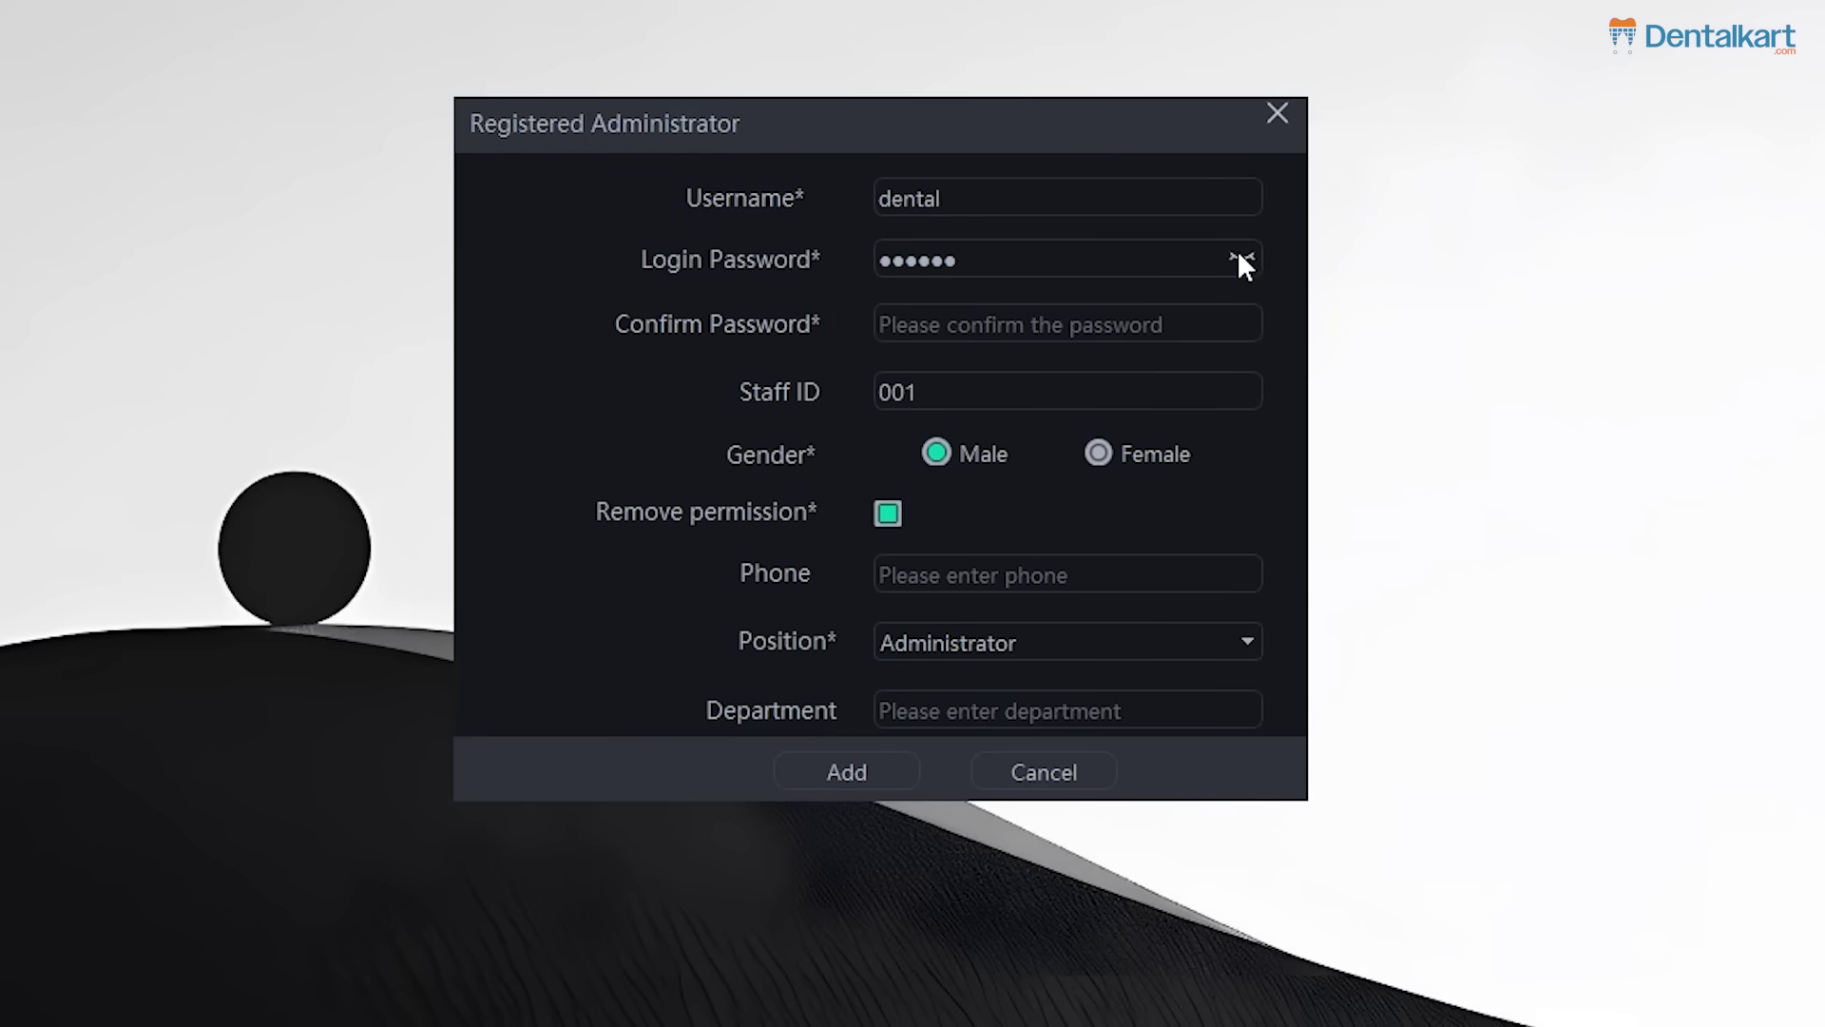
pyautogui.click(1067, 336)
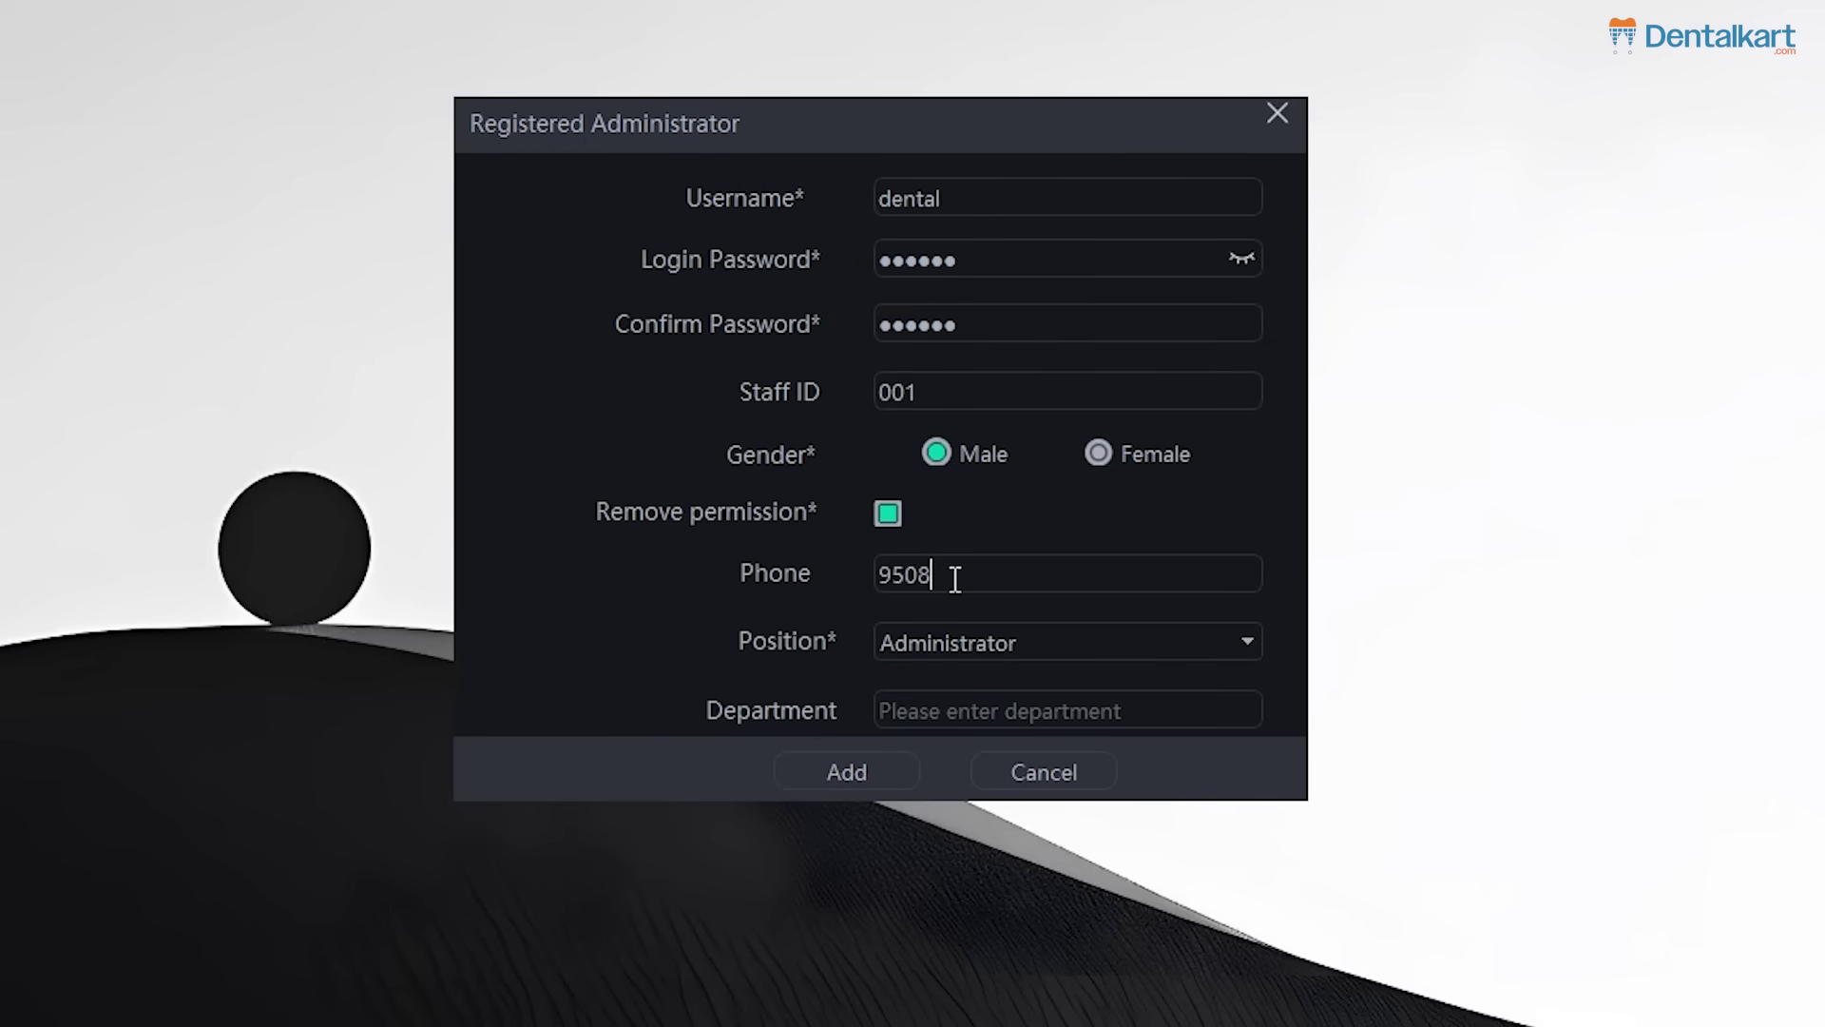
pyautogui.click(968, 644)
pyautogui.click(960, 704)
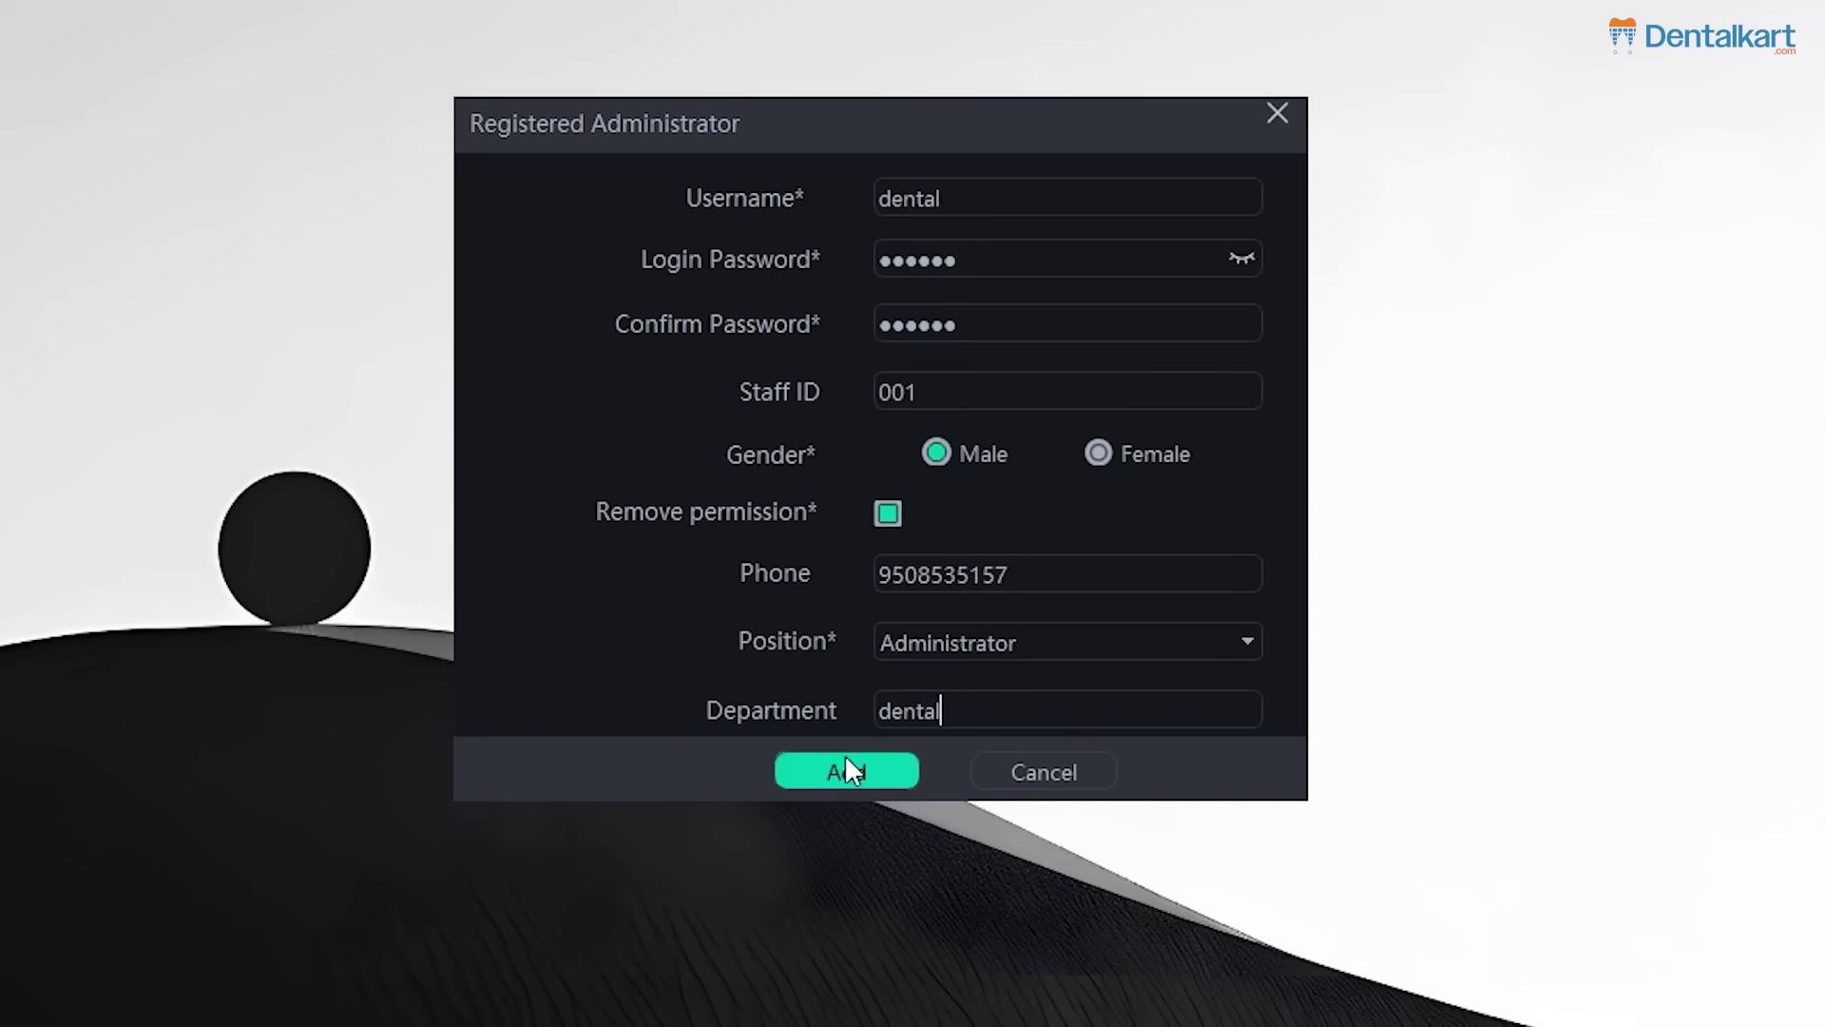
pyautogui.click(844, 755)
# Set the mother's-name and favorite-animal security questions and accept the privacy agreement
pyautogui.click(927, 404)
pyautogui.click(823, 451)
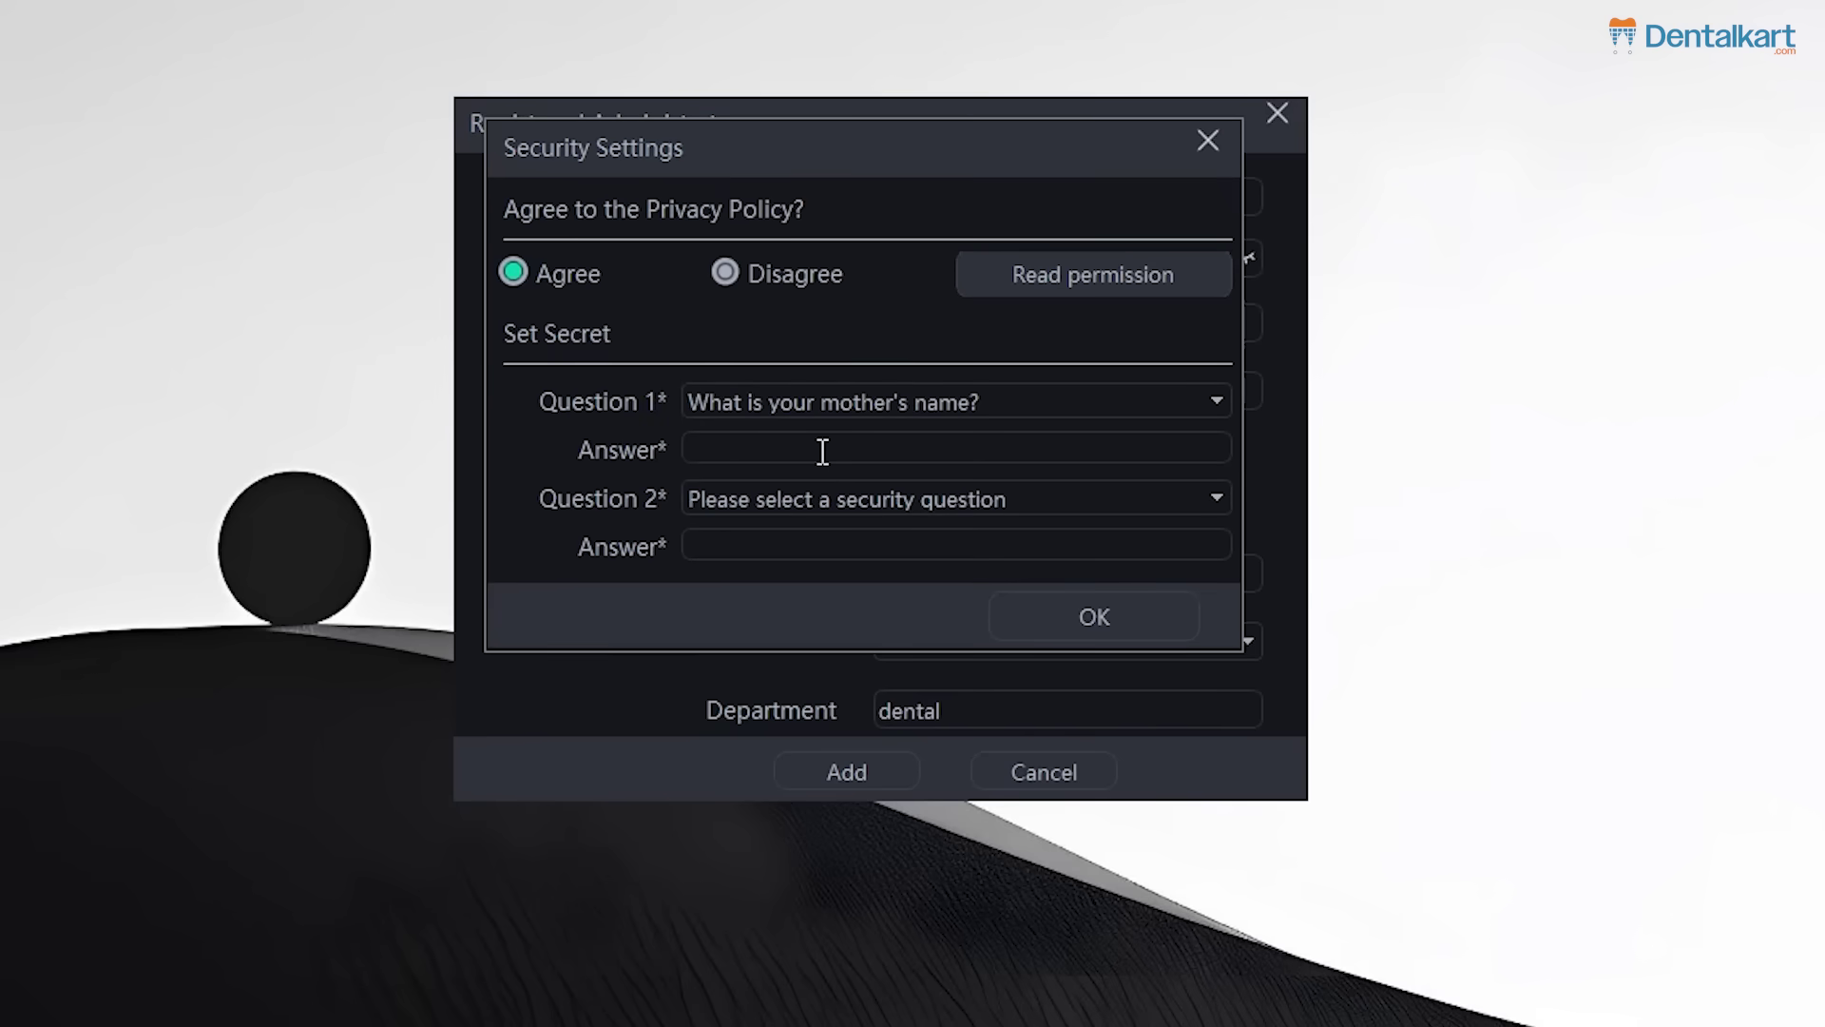
pyautogui.click(782, 502)
pyautogui.click(820, 686)
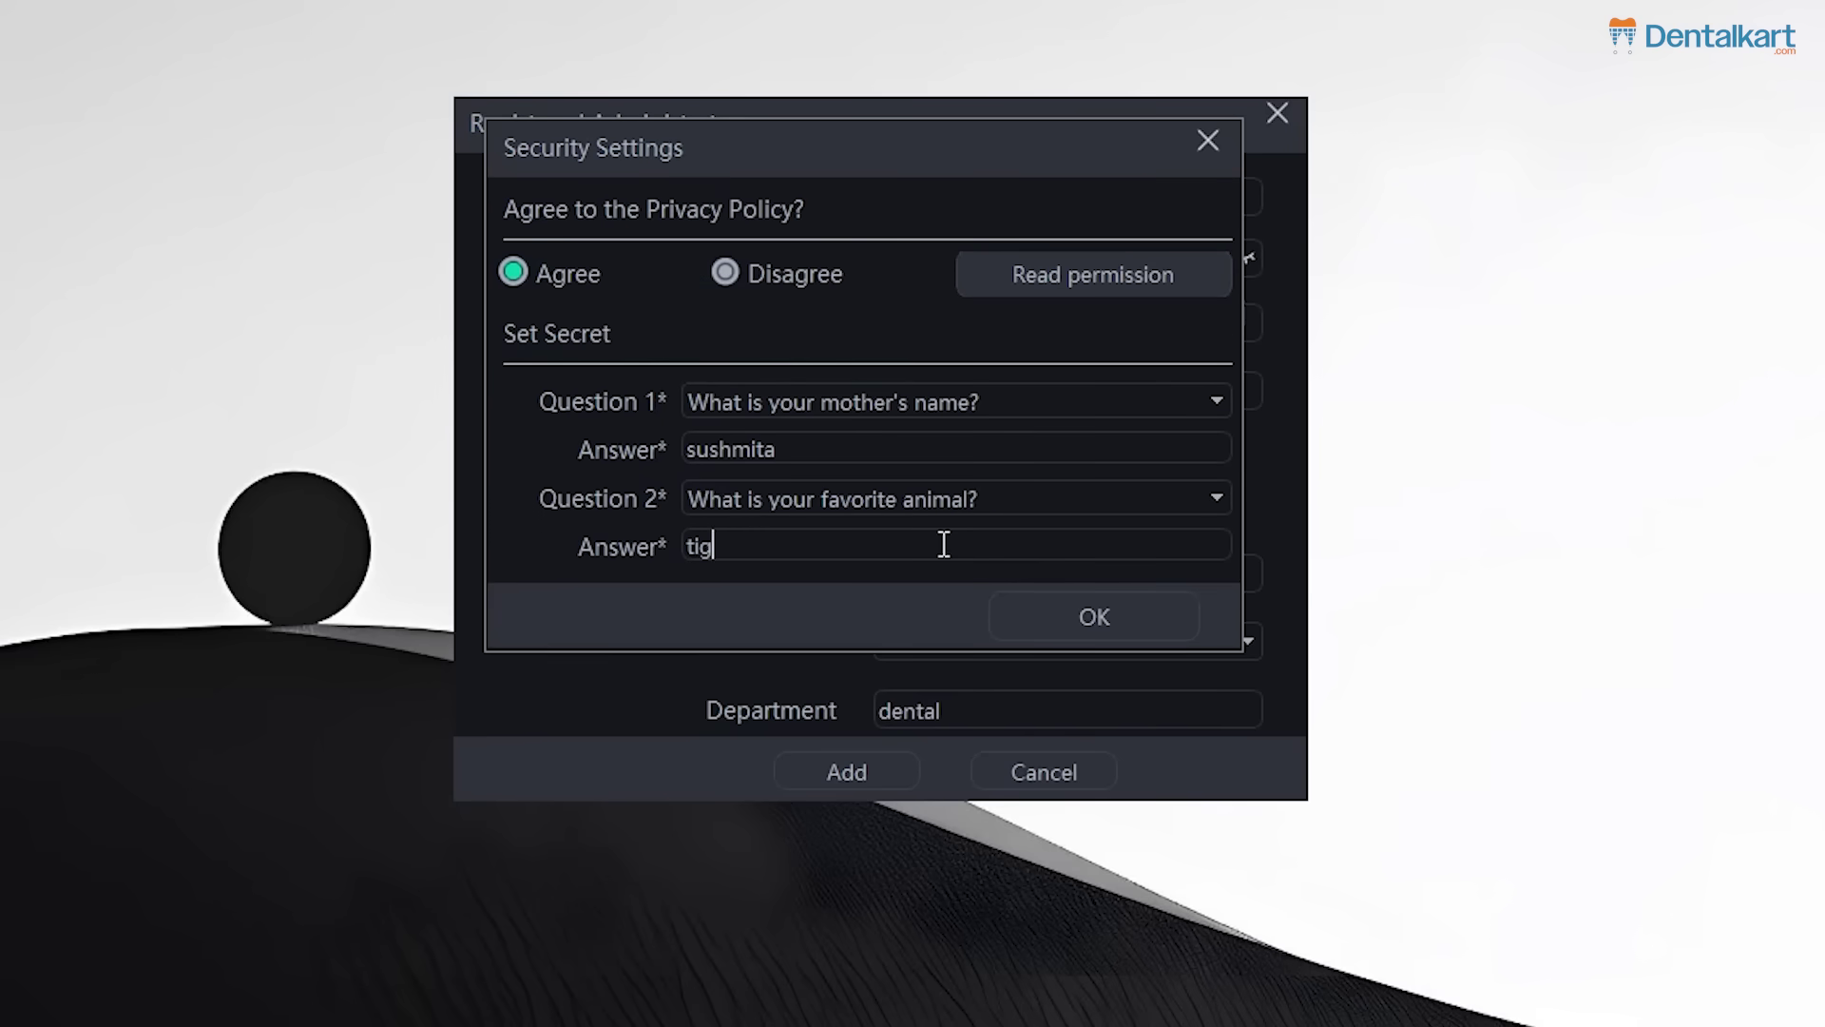
pyautogui.click(1065, 609)
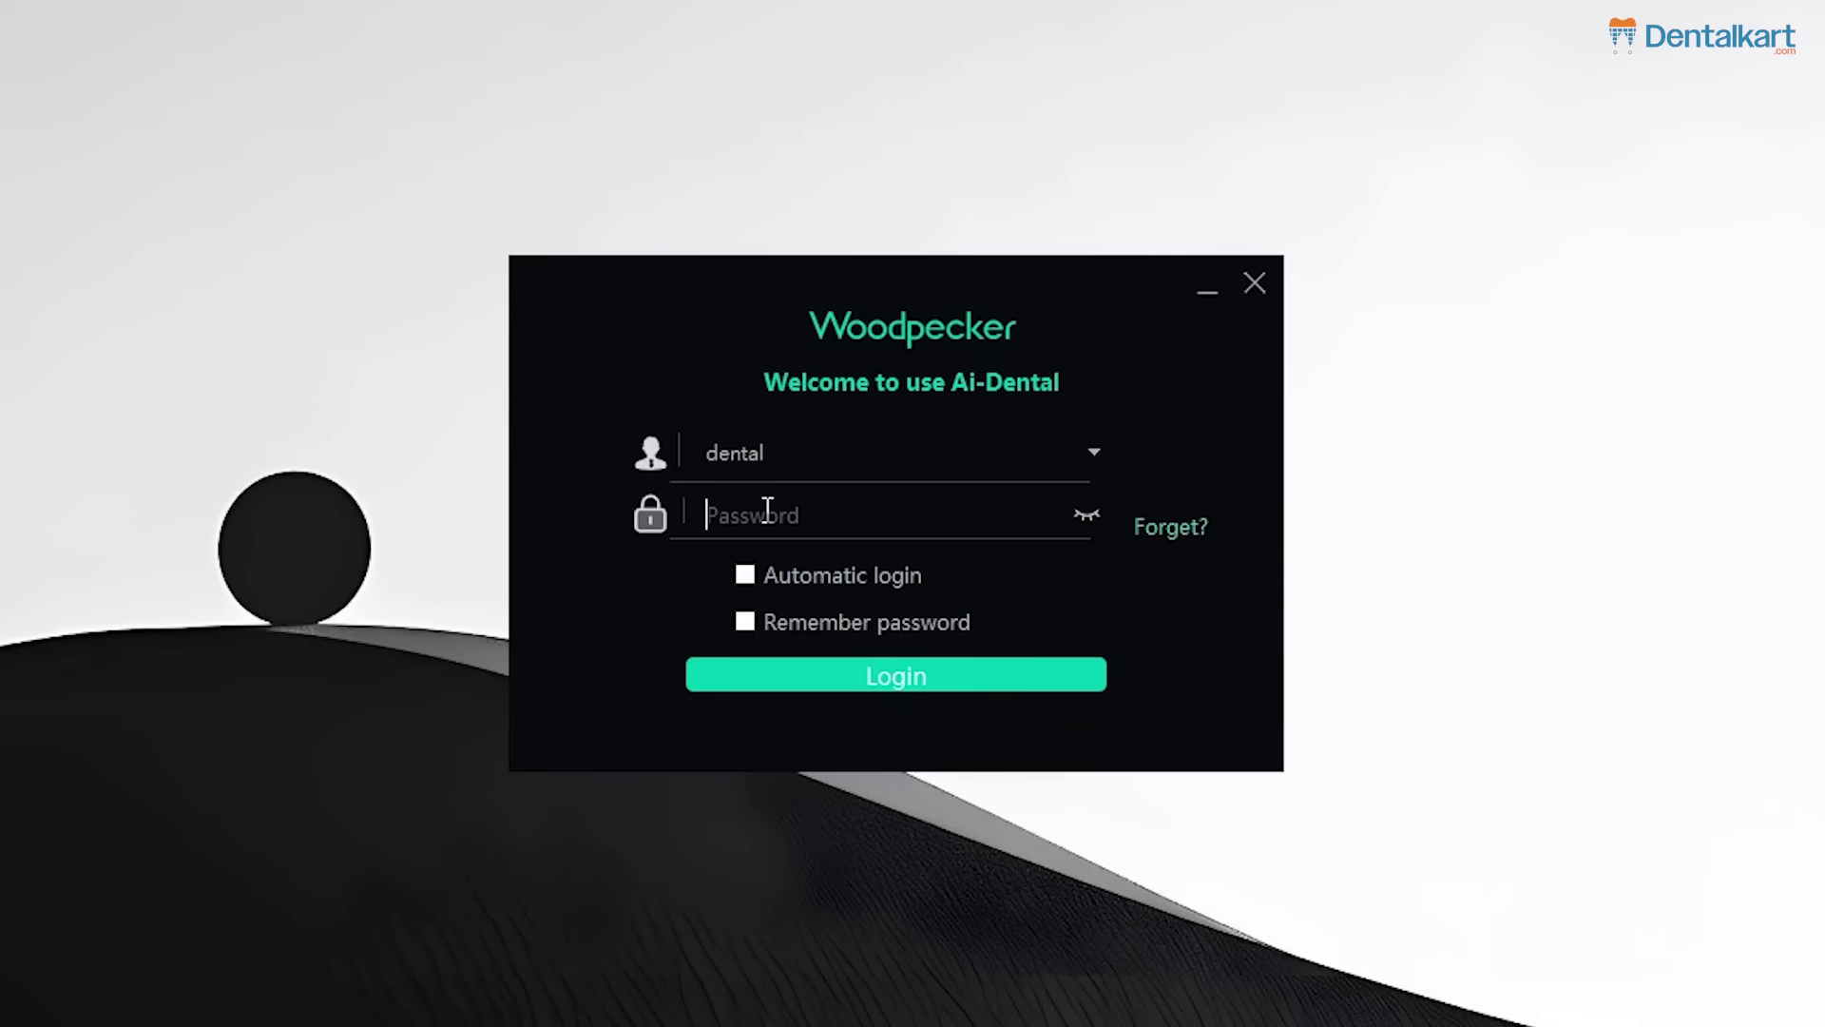
# Log in as the new administrator with automatic login and remembered password enabled
pyautogui.write('••')
pyautogui.click(813, 512)
pyautogui.click(863, 540)
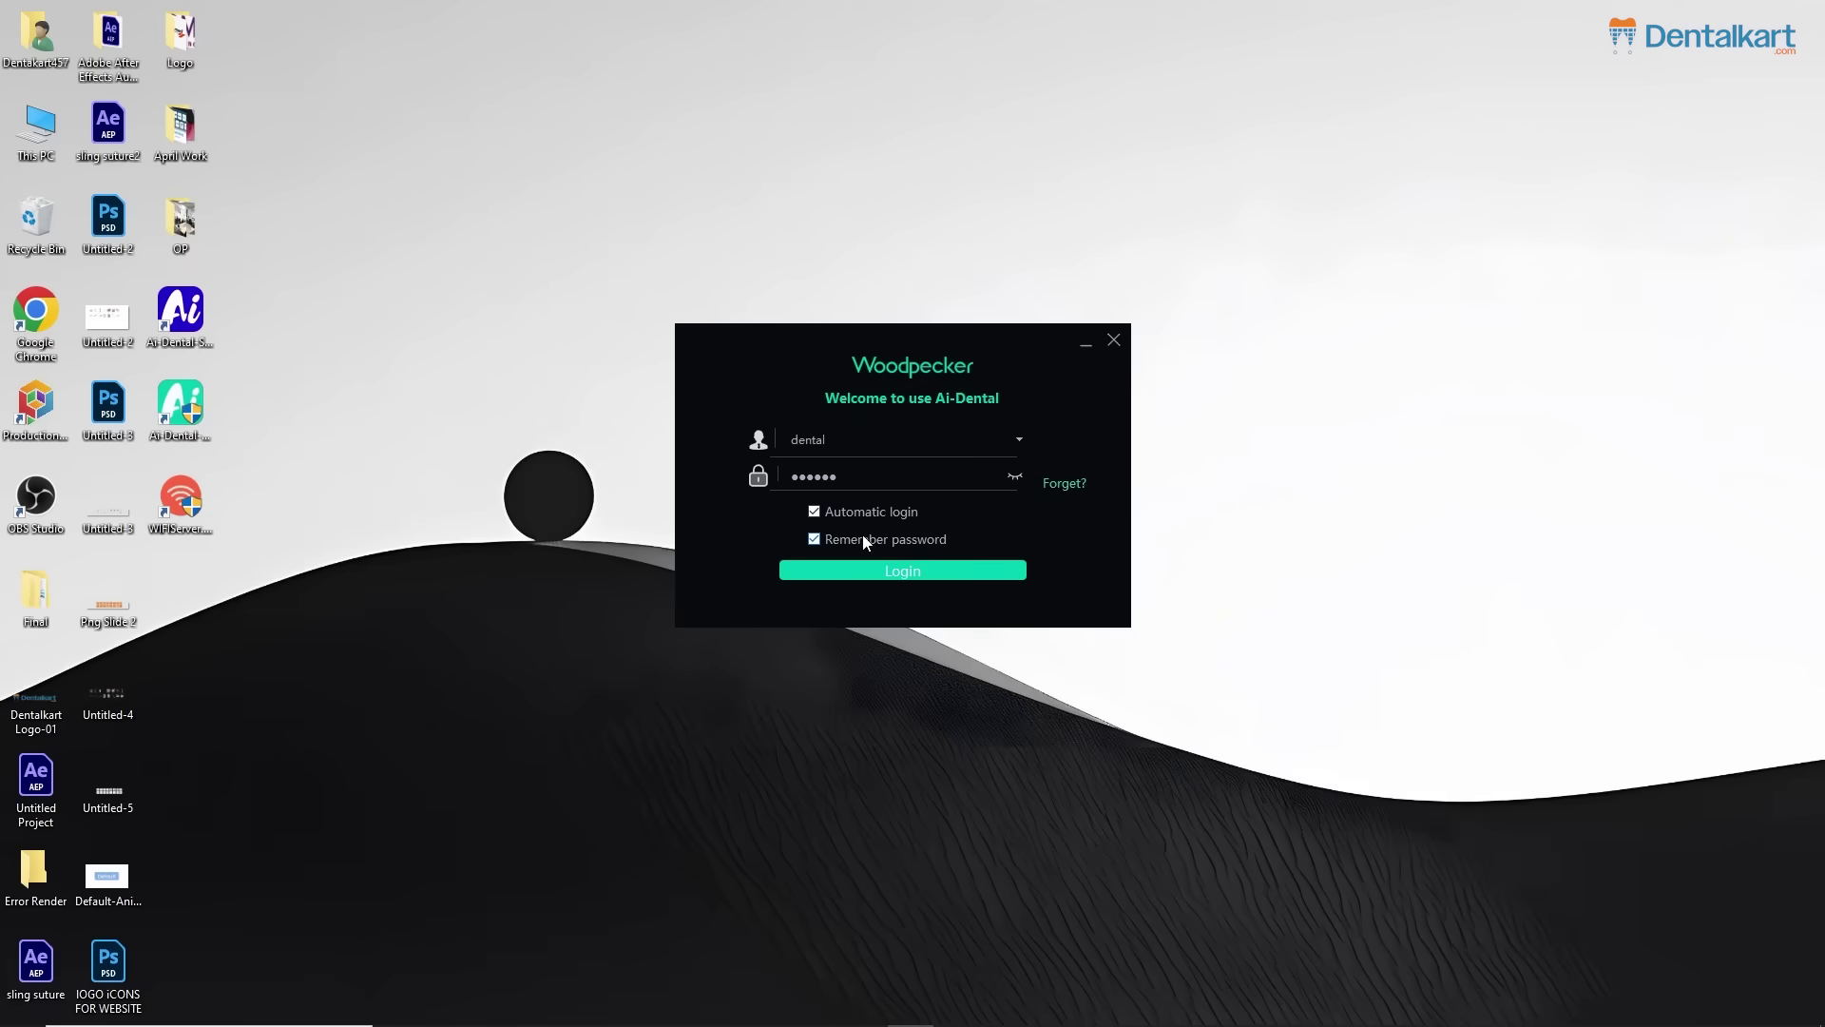
pyautogui.click(898, 570)
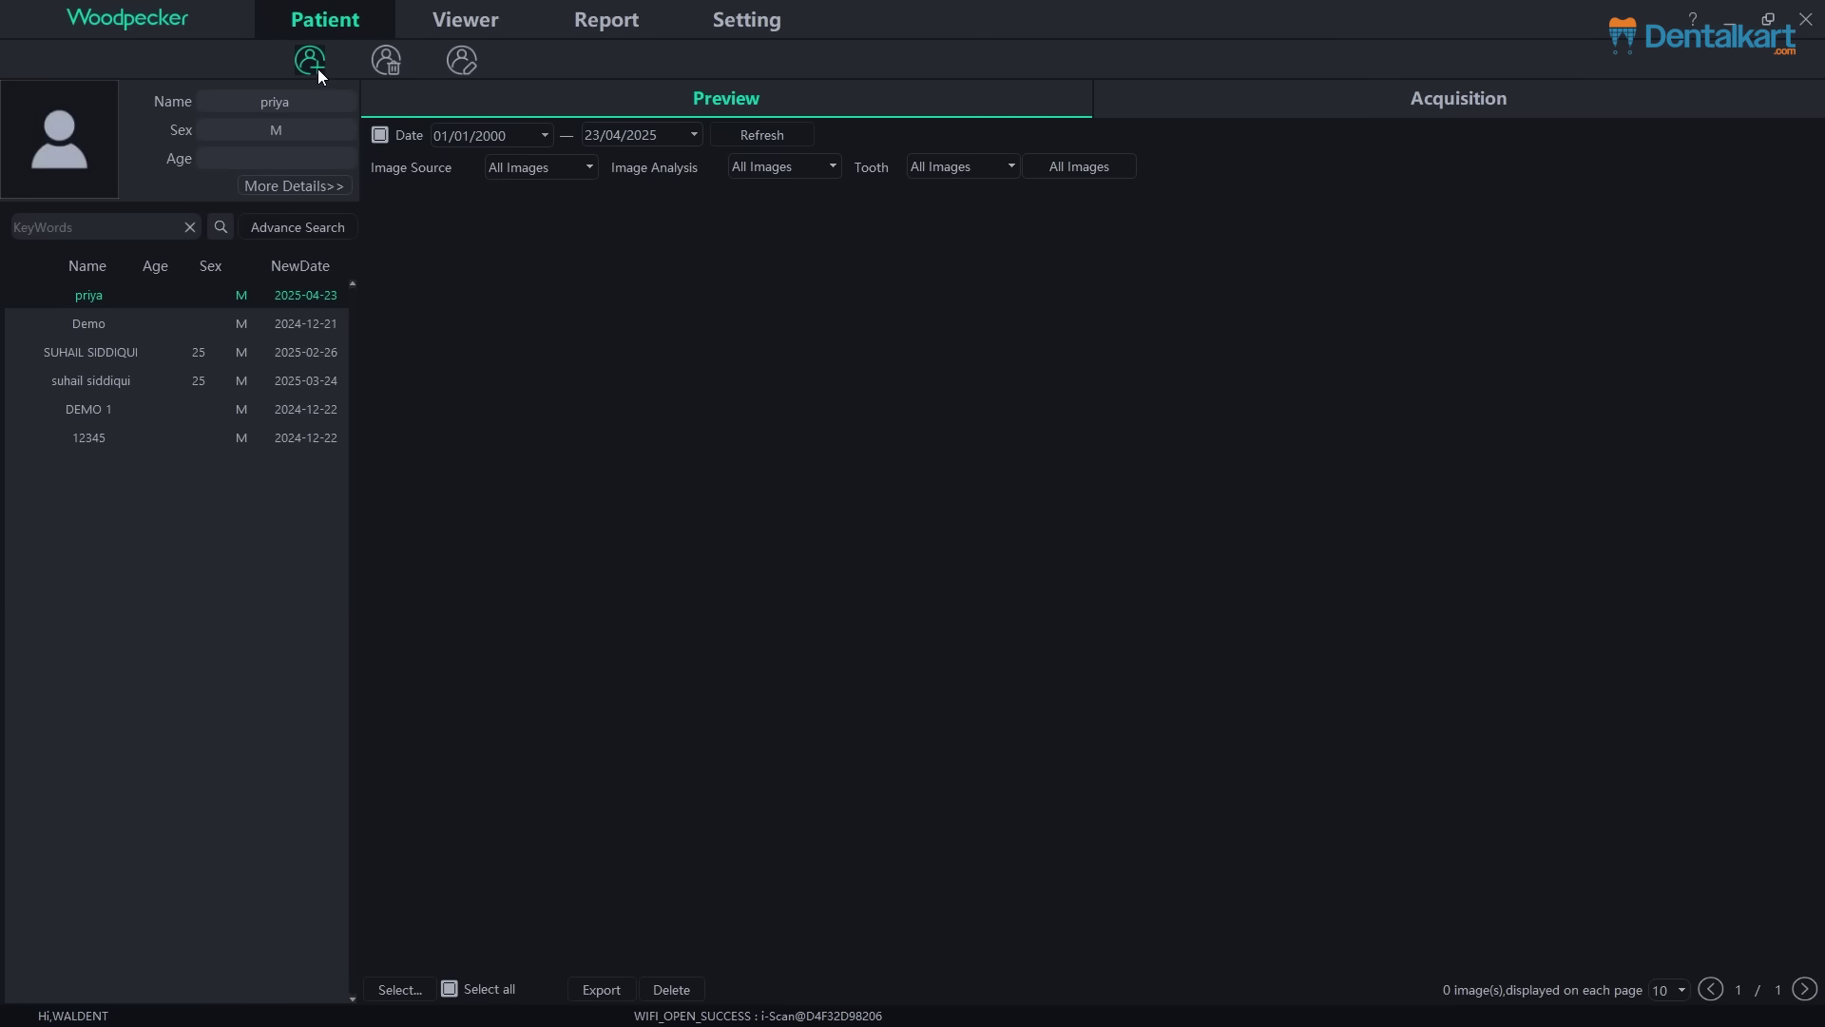
# Create a new male patient record and proceed to its image acquisition screen
pyautogui.click(318, 69)
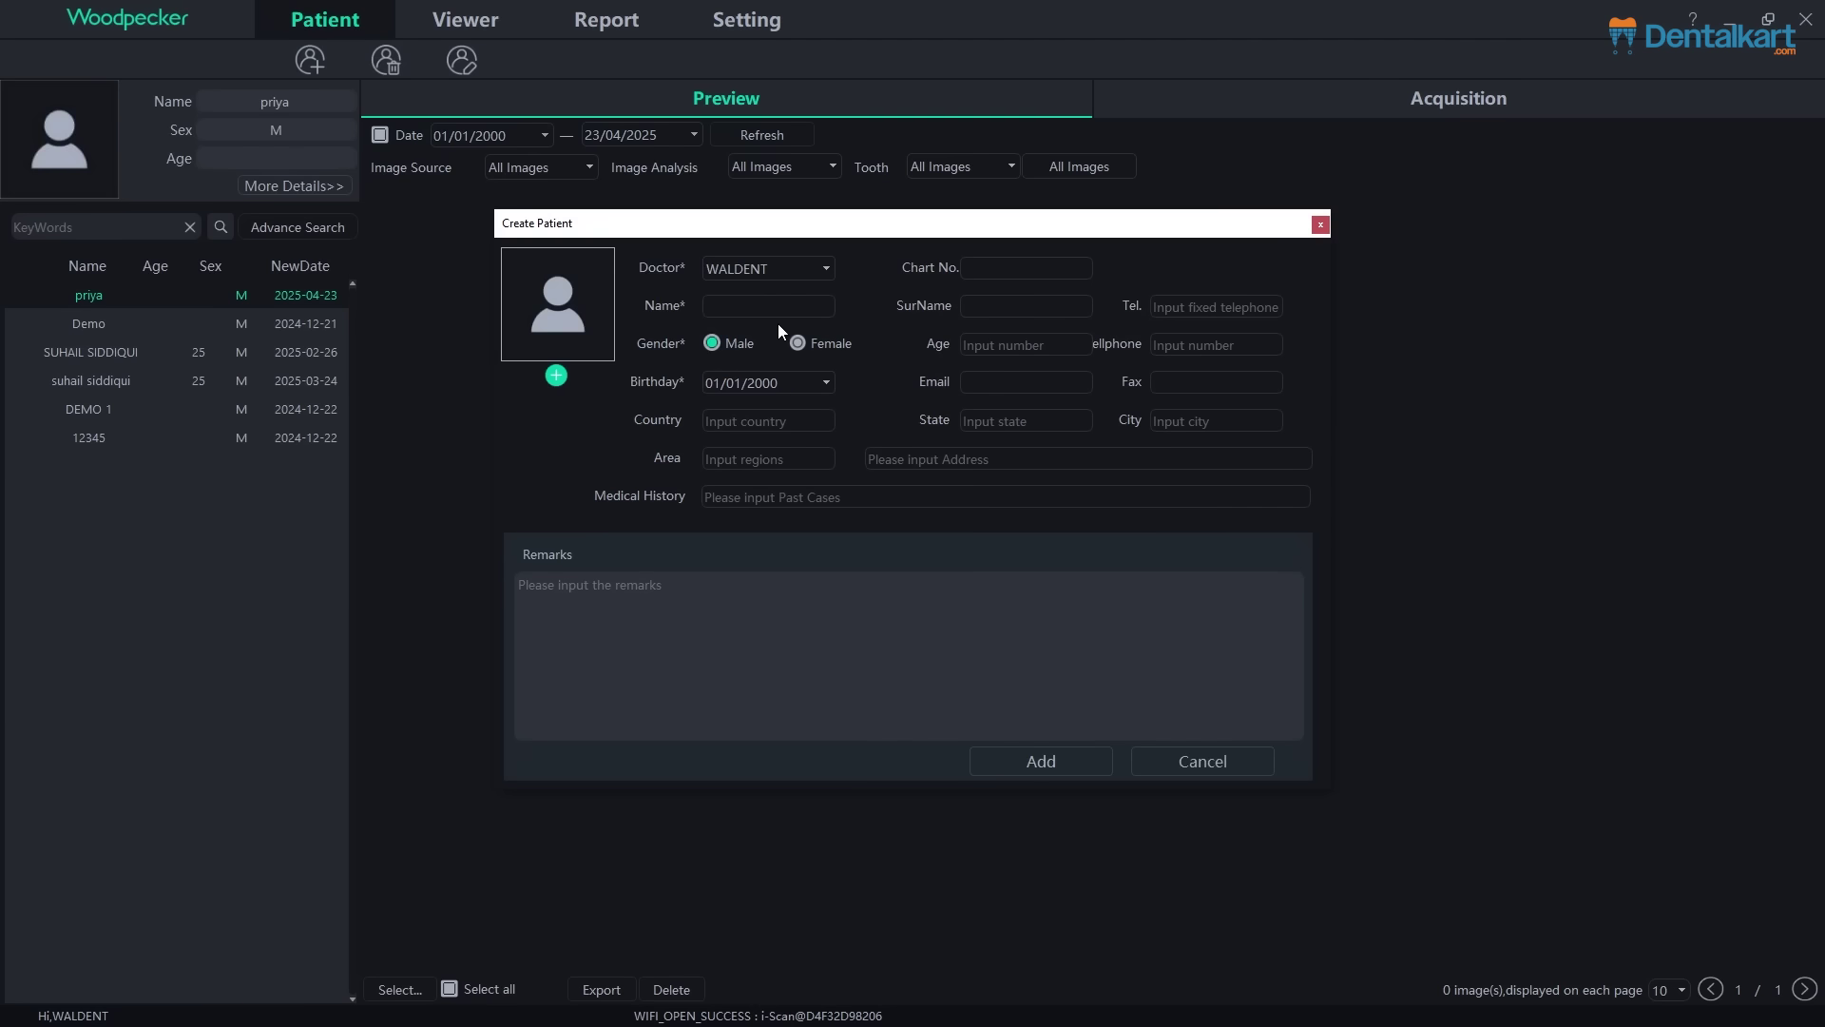
pyautogui.write('megha')
pyautogui.click(1029, 750)
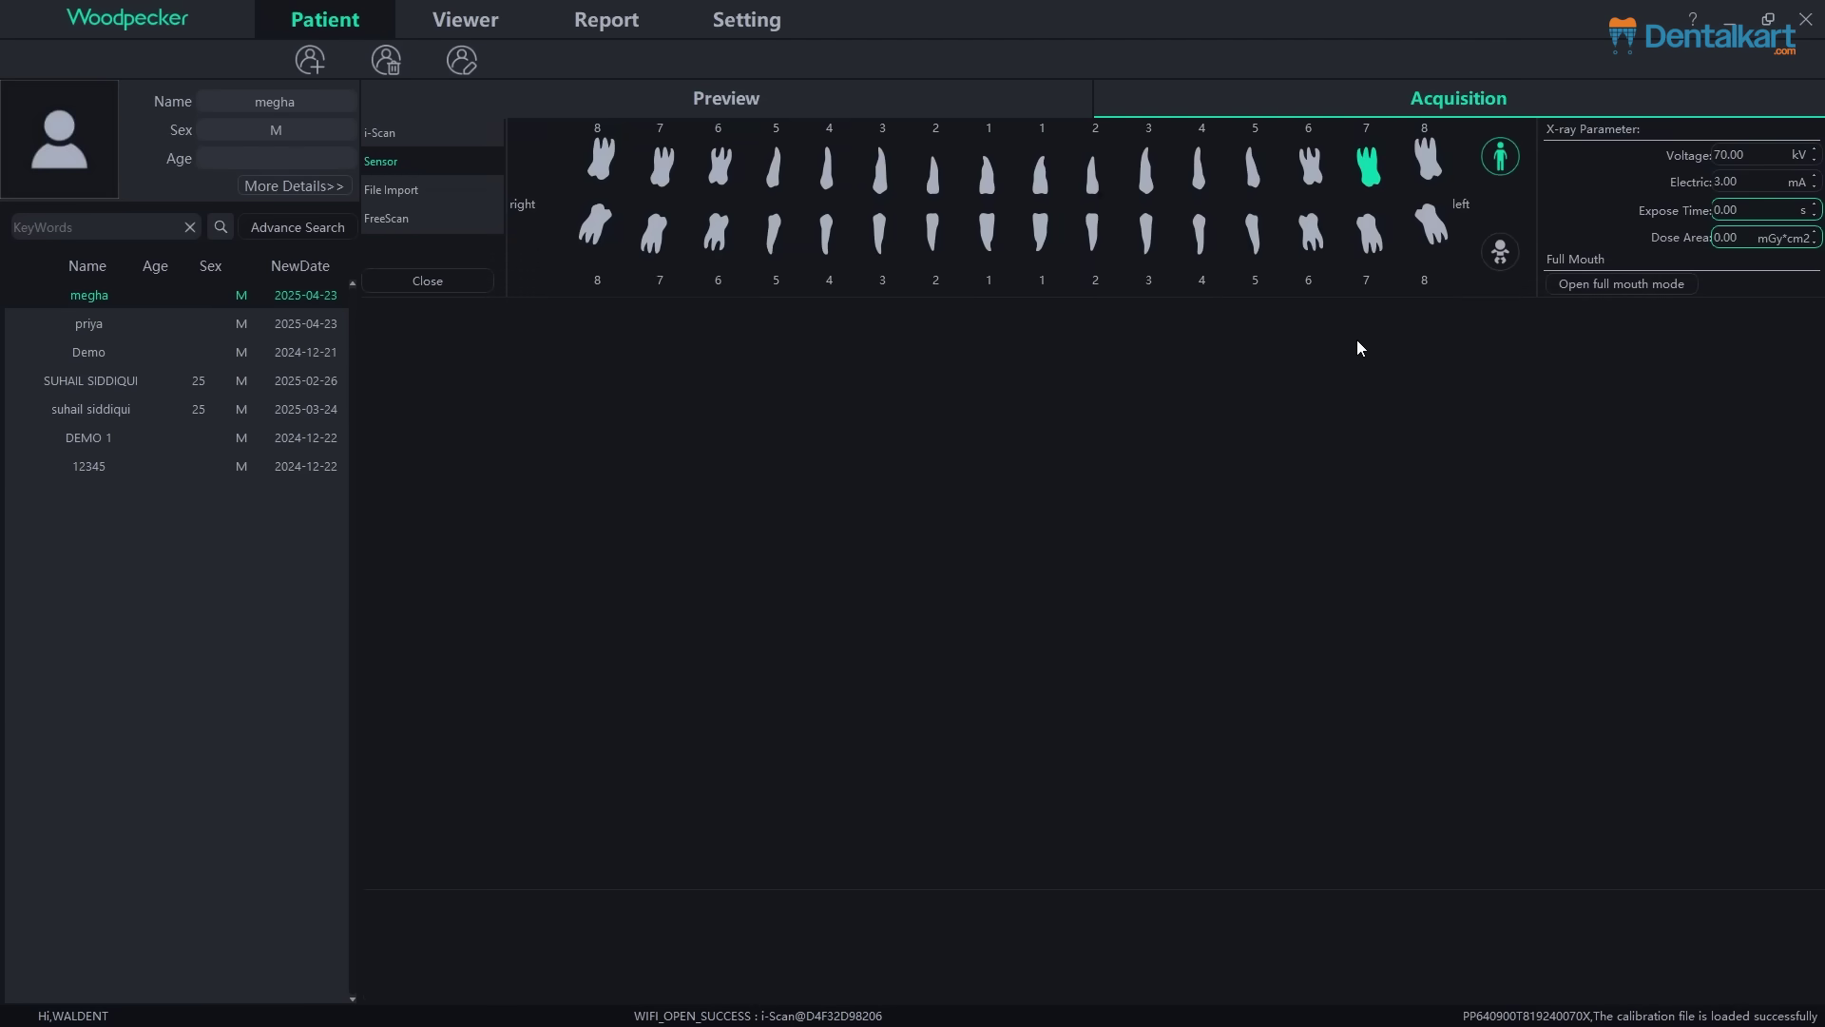